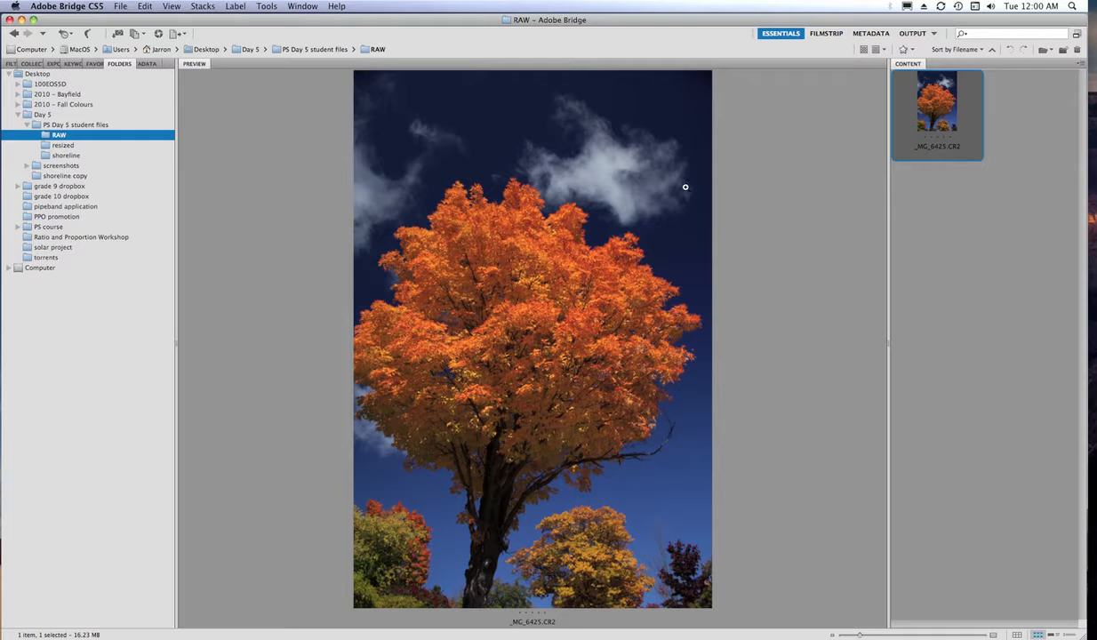
# Open the raw photo _MG_6425.CR2 in Camera Raw and show the editor full screen
pyautogui.rightClick(493, 217)
pyautogui.click(446, 312)
pyautogui.rightClick(936, 113)
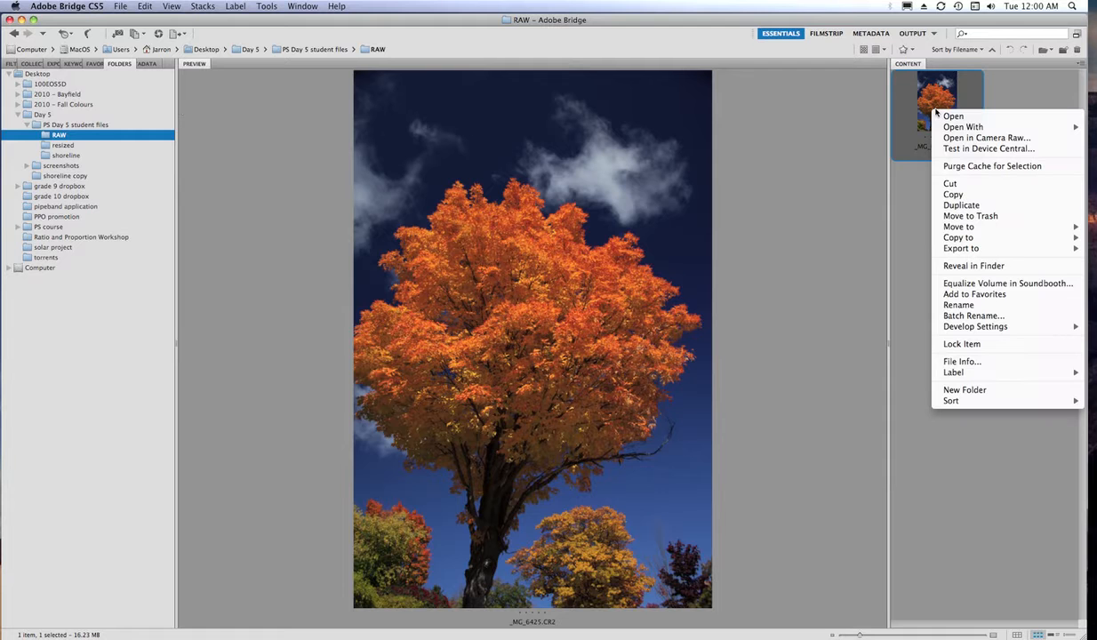
pyautogui.click(973, 139)
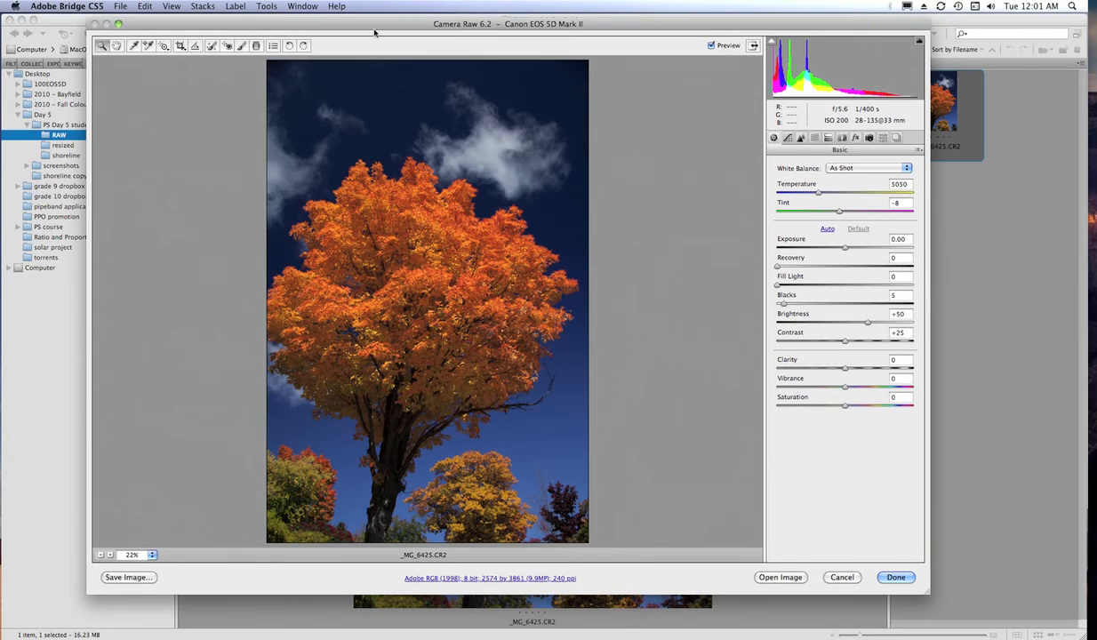
pyautogui.click(754, 45)
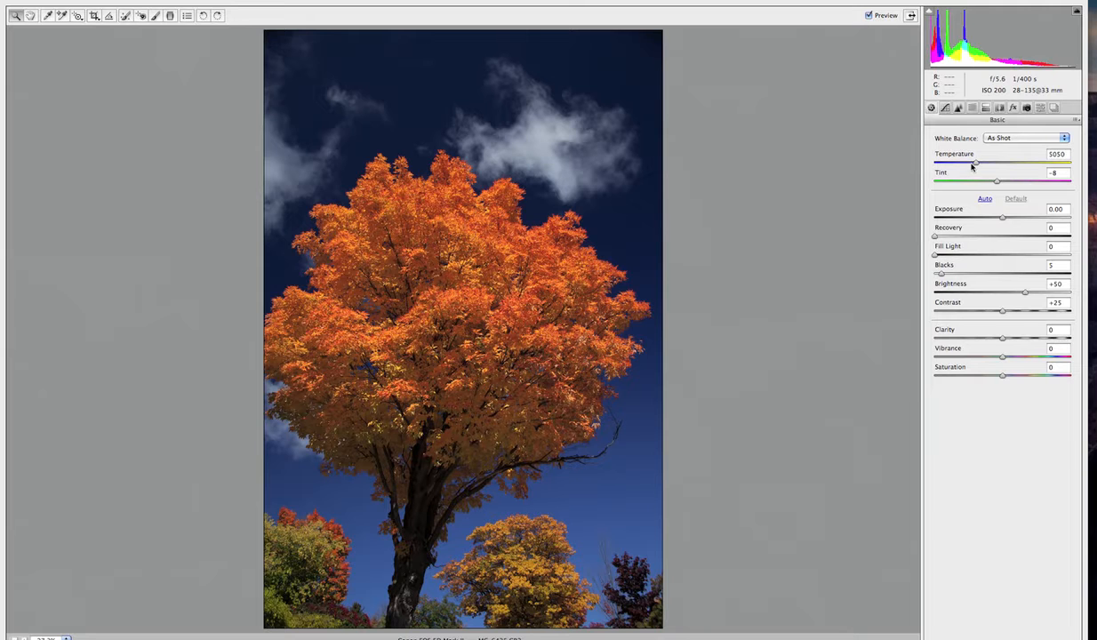
# Set the exposure to +1.00, checking the tree for blown-out areas with the highlight clipping warning
pyautogui.moveTo(1001, 219); pyautogui.dragTo(1023, 220)
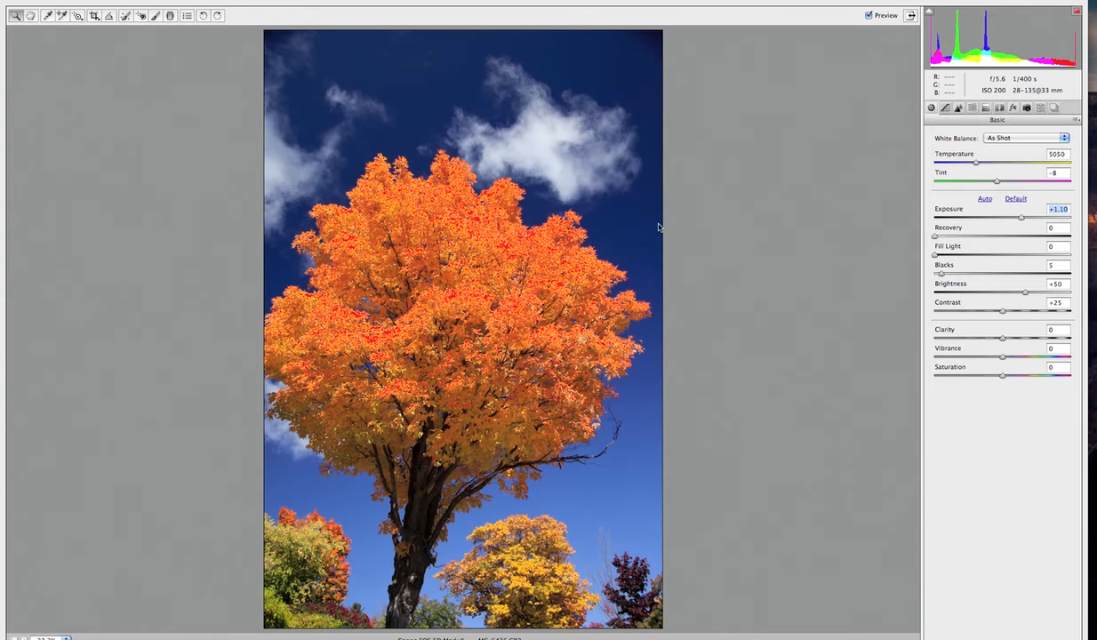
pyautogui.click(1077, 12)
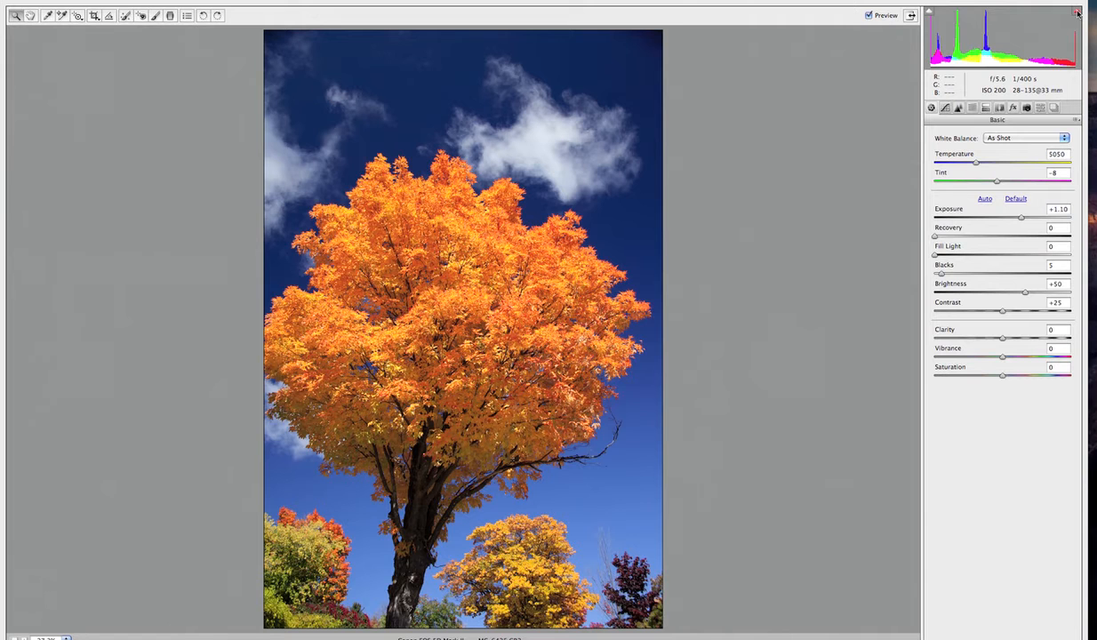
pyautogui.click(1077, 12)
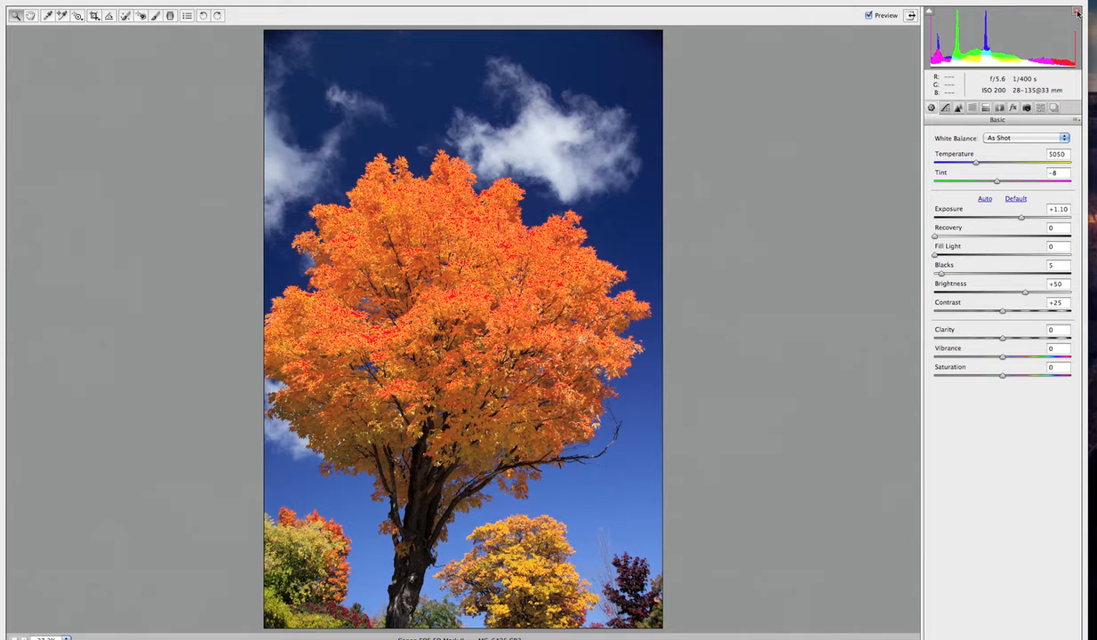
pyautogui.click(1077, 11)
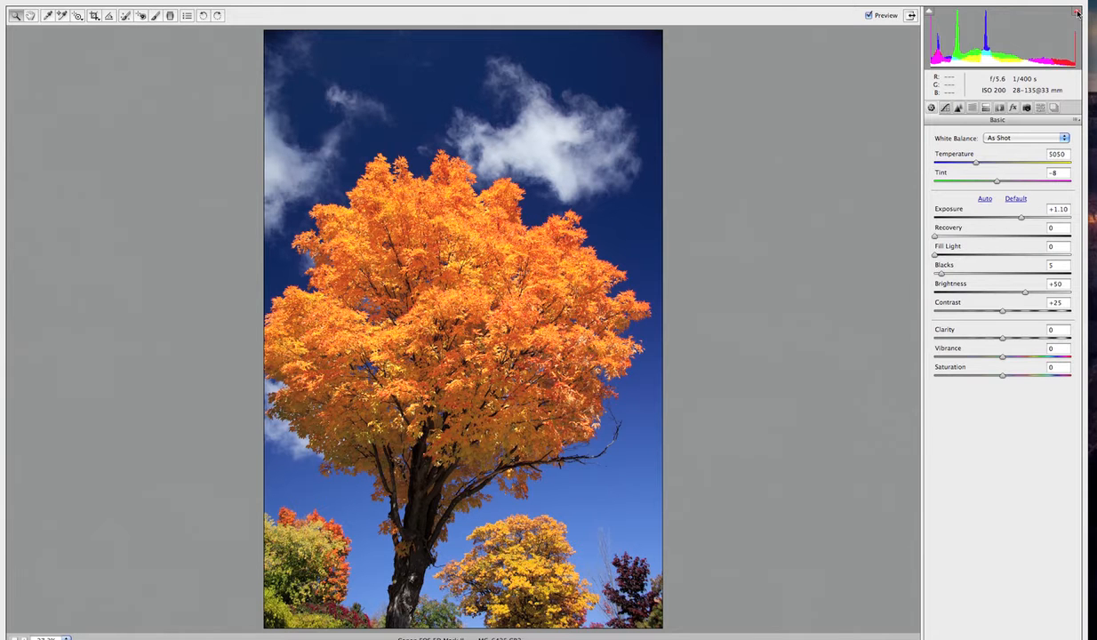
pyautogui.click(1077, 12)
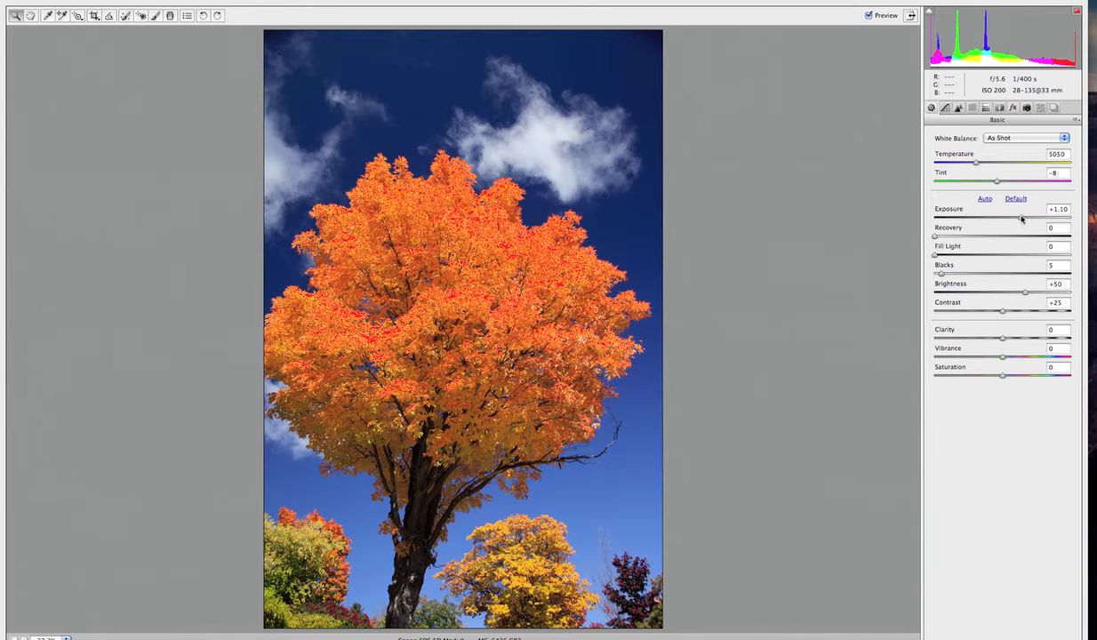
pyautogui.moveTo(1022, 221); pyautogui.dragTo(1020, 223)
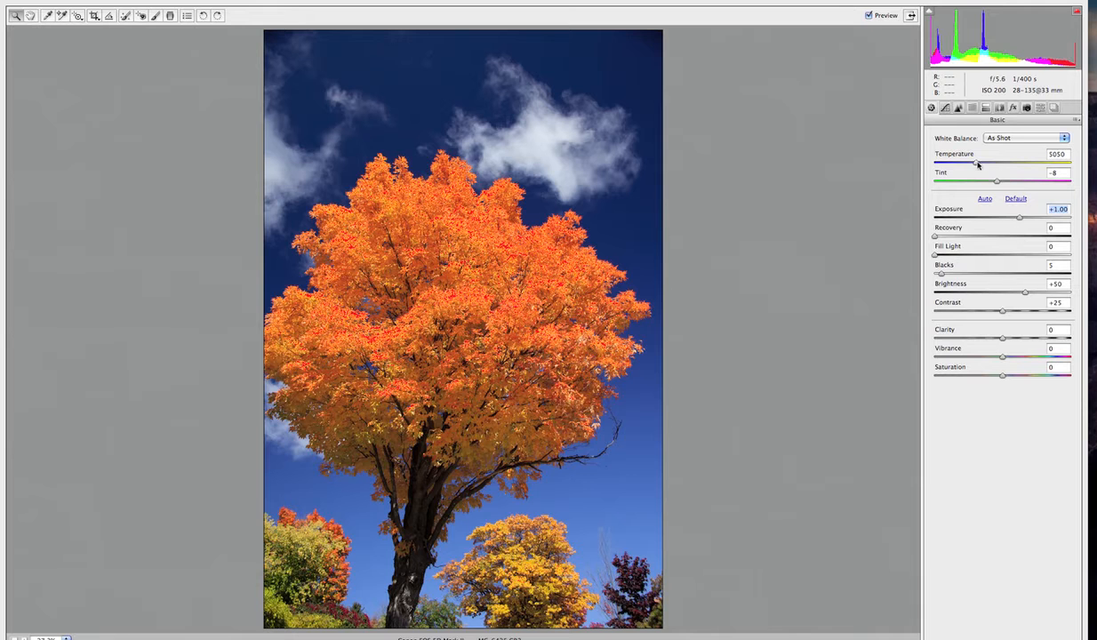
# Try a cooler white balance temperature of 4650 and return it to 5050
pyautogui.moveTo(977, 165)
pyautogui.mouseDown()
pyautogui.moveTo(1006, 167)
pyautogui.moveTo(971, 168)
pyautogui.mouseUp()
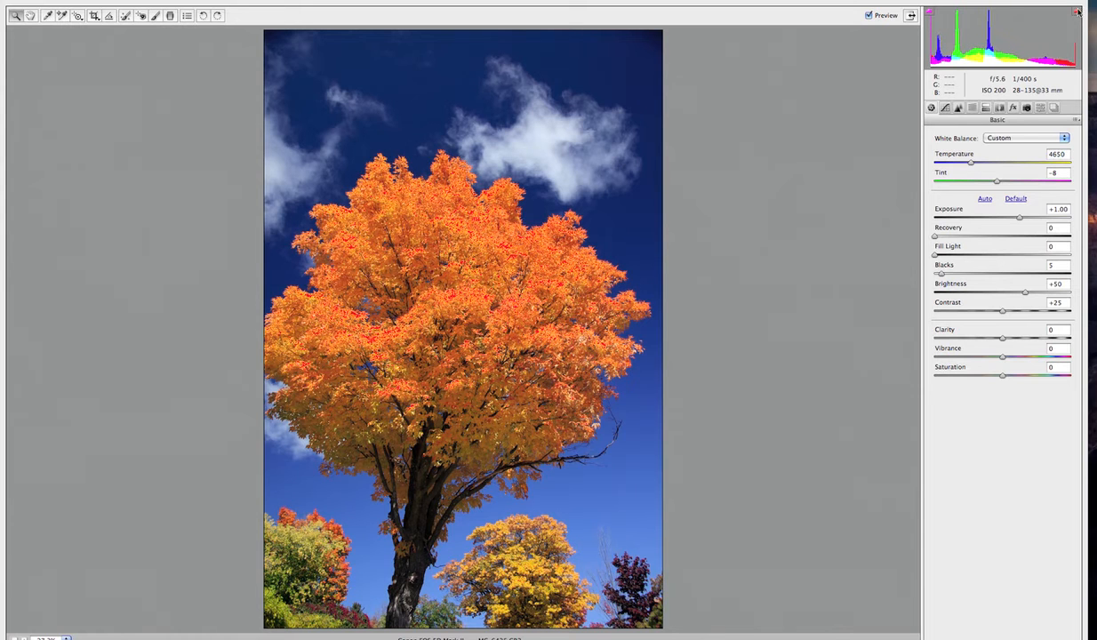
pyautogui.moveTo(972, 164)
pyautogui.mouseDown()
pyautogui.moveTo(949, 171)
pyautogui.moveTo(976, 166)
pyautogui.mouseUp()
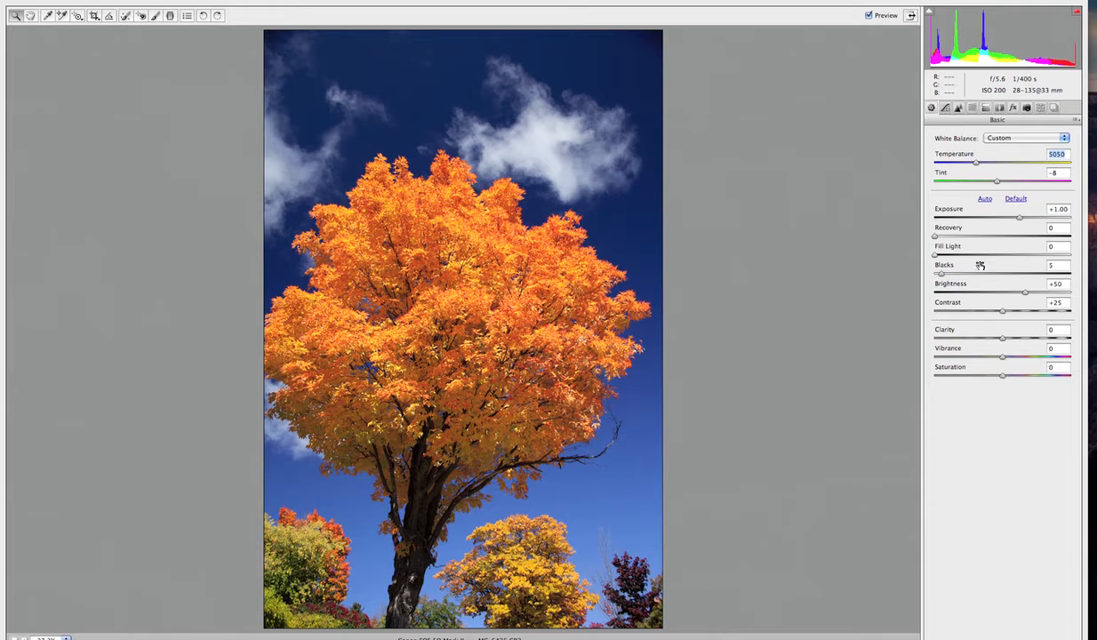
# Set clarity to +31, vibrance to +15, saturation to +3 and contrast to +43
pyautogui.moveTo(1003, 338); pyautogui.dragTo(1013, 358)
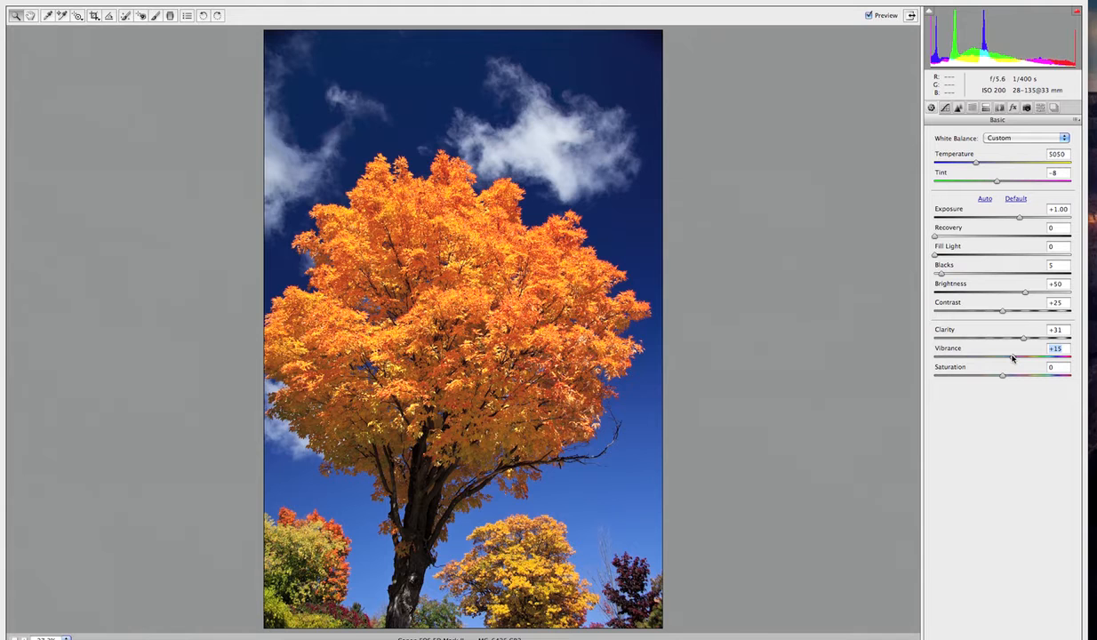
pyautogui.moveTo(1002, 376); pyautogui.dragTo(1005, 377)
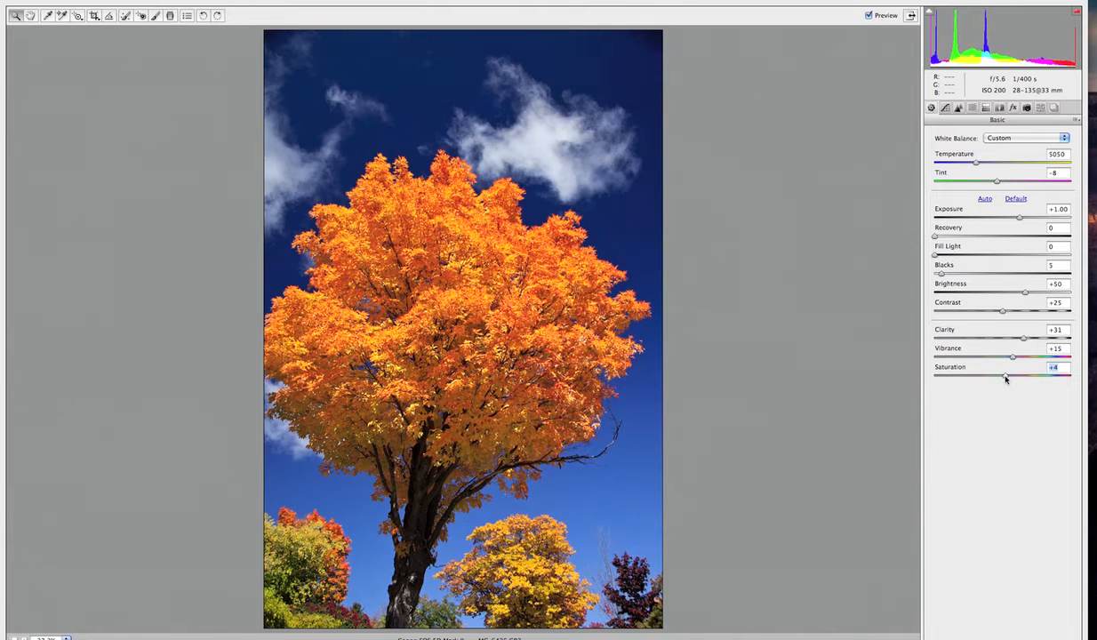
pyautogui.moveTo(1002, 311); pyautogui.dragTo(1019, 316)
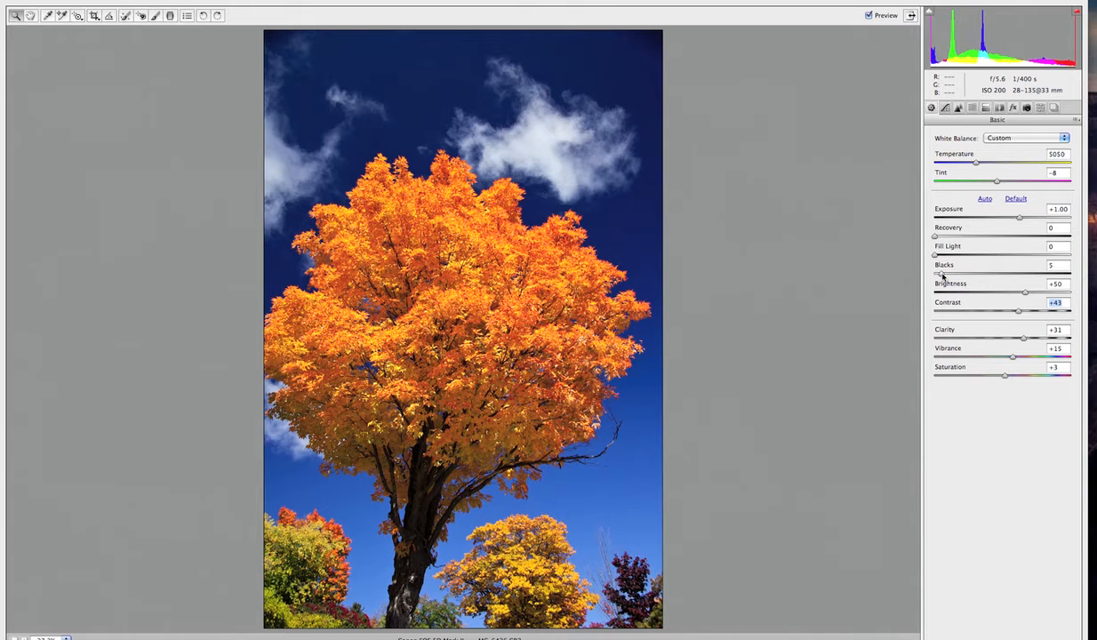
# Set recovery to 5, fill light to 5 and blacks to 8, checking the highlight clipping warning
pyautogui.moveTo(936, 237); pyautogui.dragTo(952, 237)
pyautogui.click(1078, 13)
pyautogui.moveTo(954, 237)
pyautogui.mouseDown()
pyautogui.moveTo(902, 233)
pyautogui.moveTo(1053, 240)
pyautogui.moveTo(943, 236)
pyautogui.mouseUp()
pyautogui.click(1077, 13)
pyautogui.moveTo(935, 256)
pyautogui.mouseDown()
pyautogui.moveTo(964, 260)
pyautogui.moveTo(944, 260)
pyautogui.mouseUp()
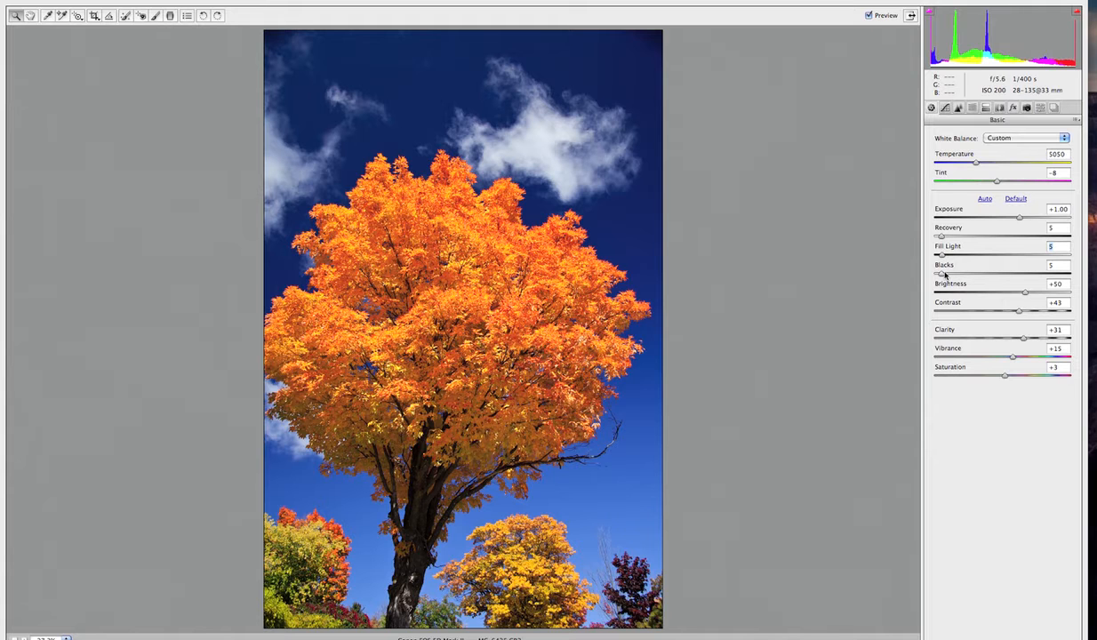
pyautogui.moveTo(943, 274); pyautogui.dragTo(947, 275)
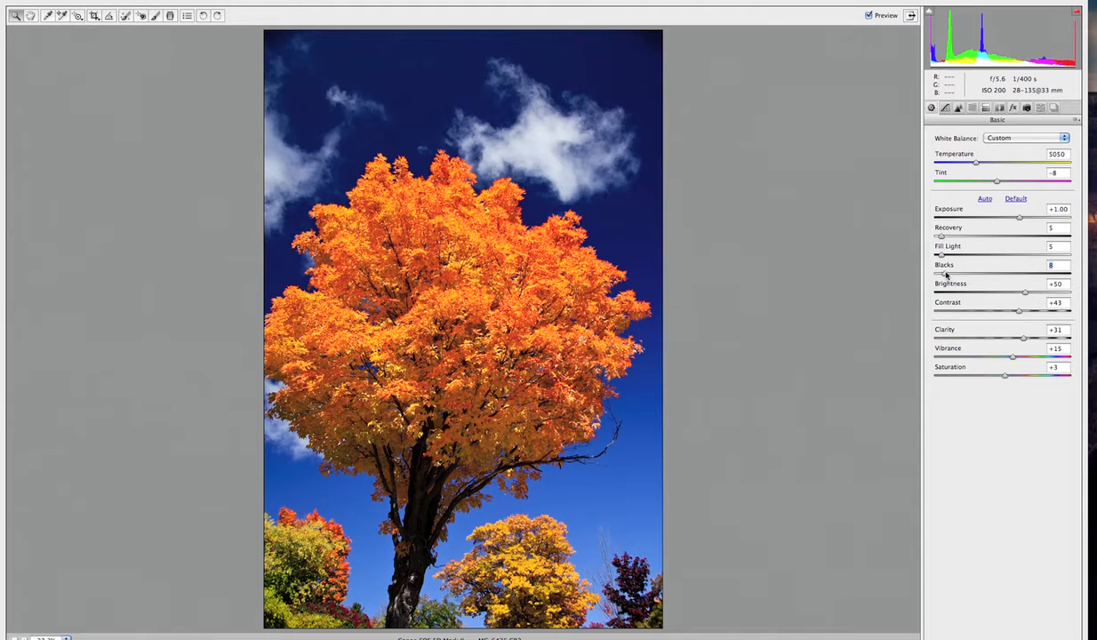
# View the point and parametric tone curve settings
pyautogui.click(945, 108)
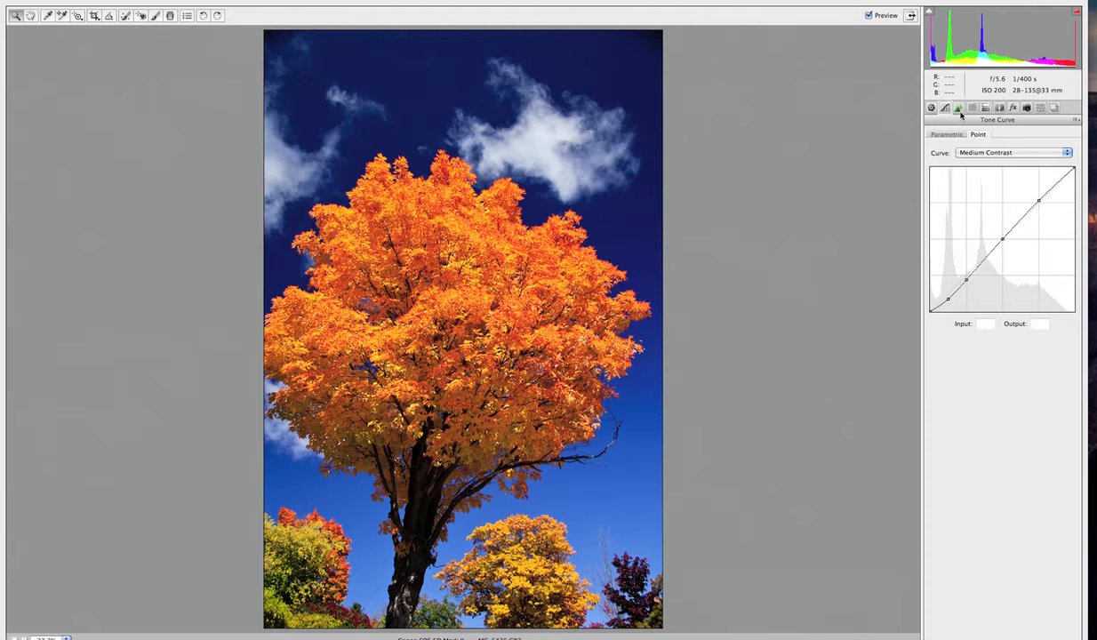
pyautogui.click(955, 136)
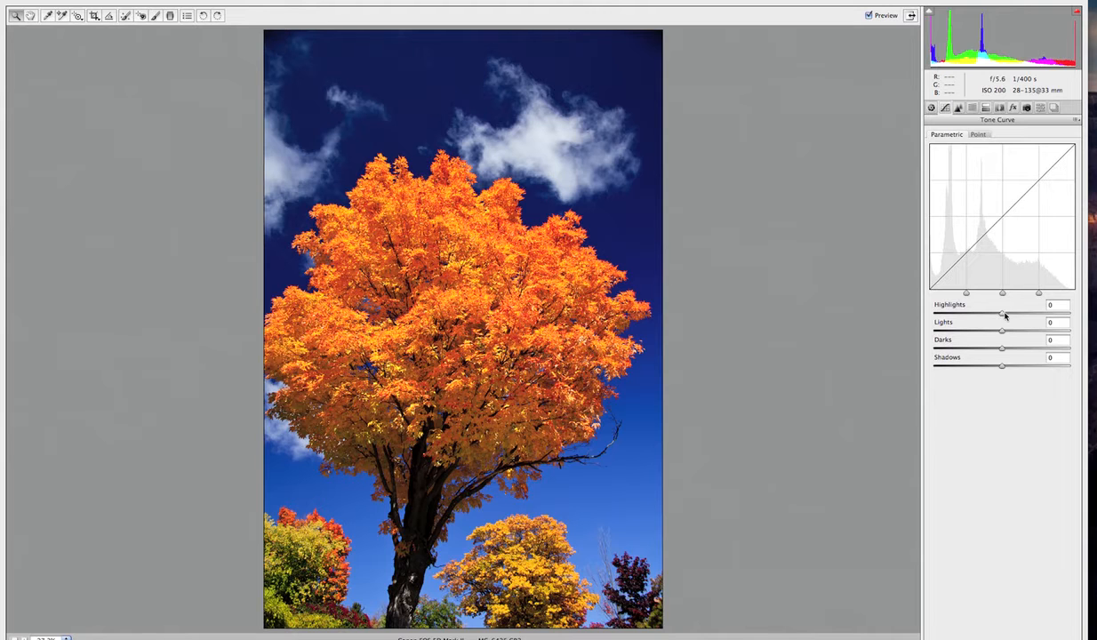
# Set the sharpening masking to 79, using the black-and-white mask preview to limit sharpening to edges
pyautogui.click(959, 109)
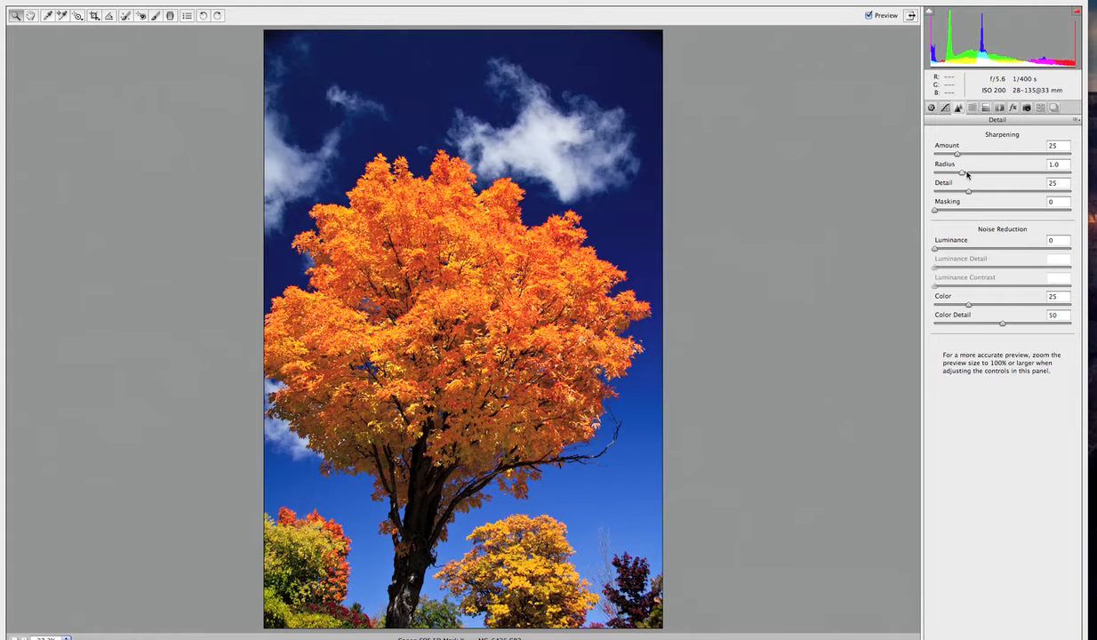
pyautogui.keyDown('alt'); pyautogui.click(936, 214); pyautogui.keyUp('alt')
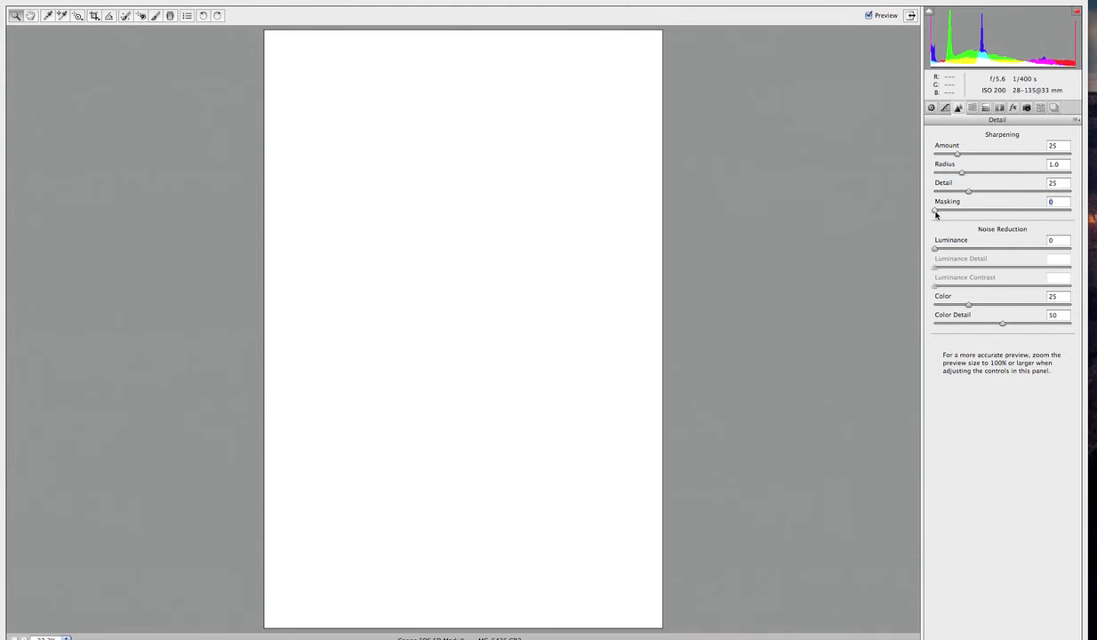
pyautogui.moveTo(936, 213); pyautogui.dragTo(1015, 213)
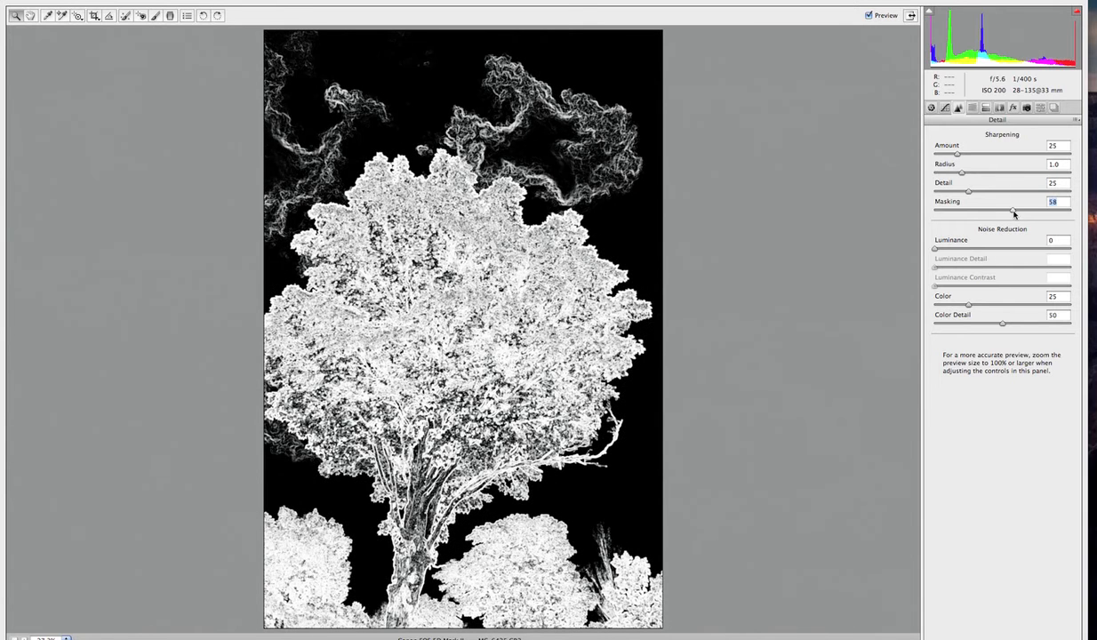
pyautogui.moveTo(1015, 213); pyautogui.dragTo(1044, 211)
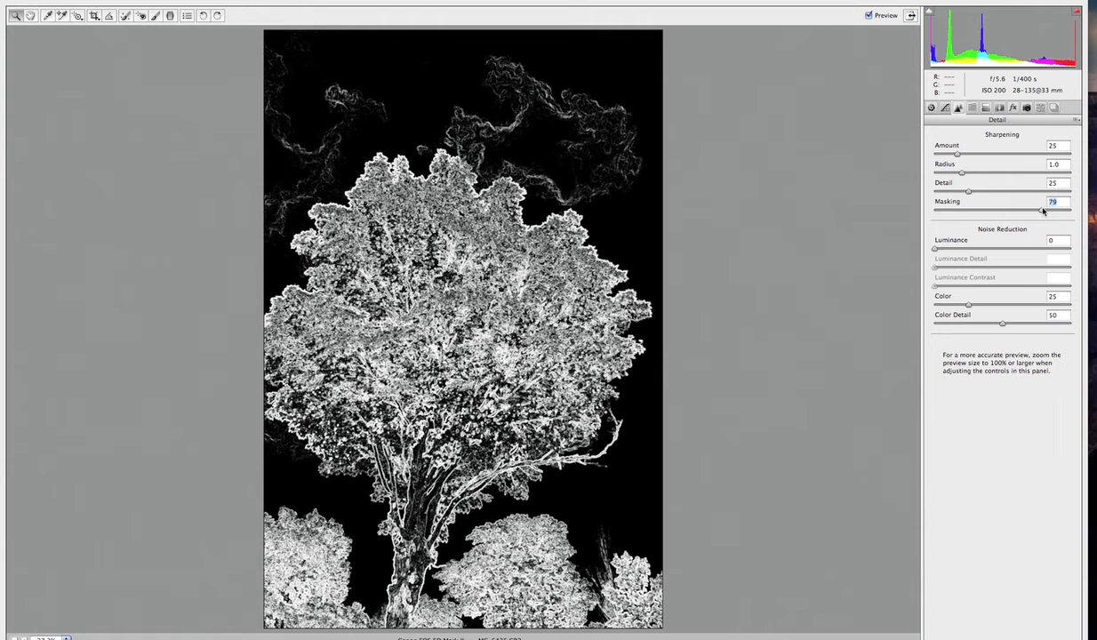
pyautogui.moveTo(1044, 211); pyautogui.dragTo(1044, 210)
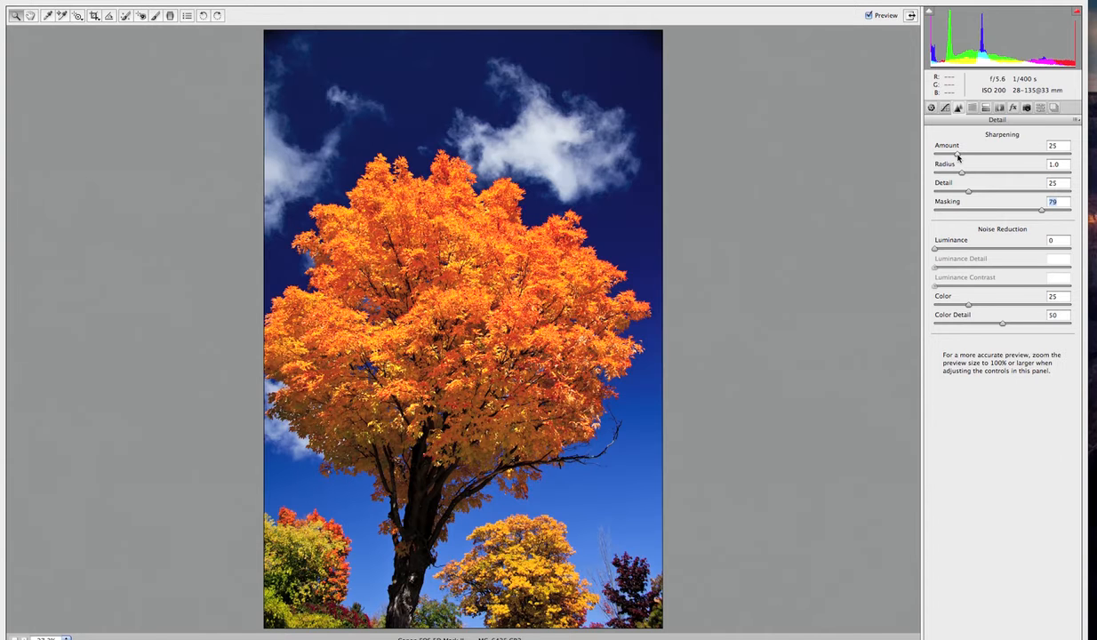
# Set the sharpening amount to 70, judging it on the grayscale preview and close up on the leaves
pyautogui.keyDown('alt'); pyautogui.click(958, 155); pyautogui.keyUp('alt')
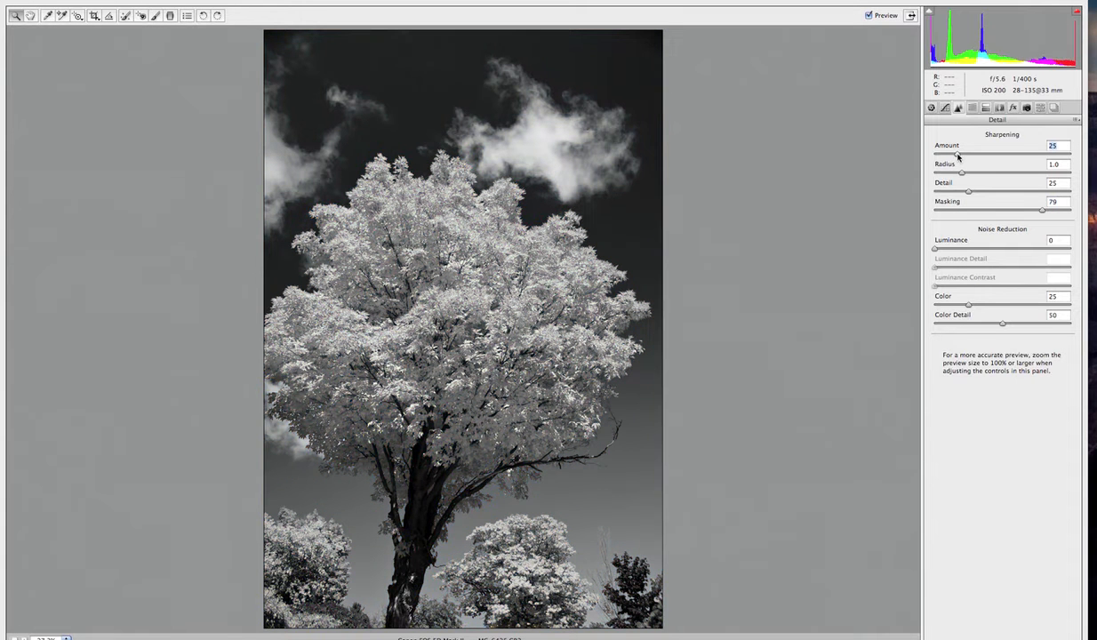
pyautogui.moveTo(958, 155); pyautogui.dragTo(1003, 156)
pyautogui.moveTo(996, 156); pyautogui.dragTo(993, 156)
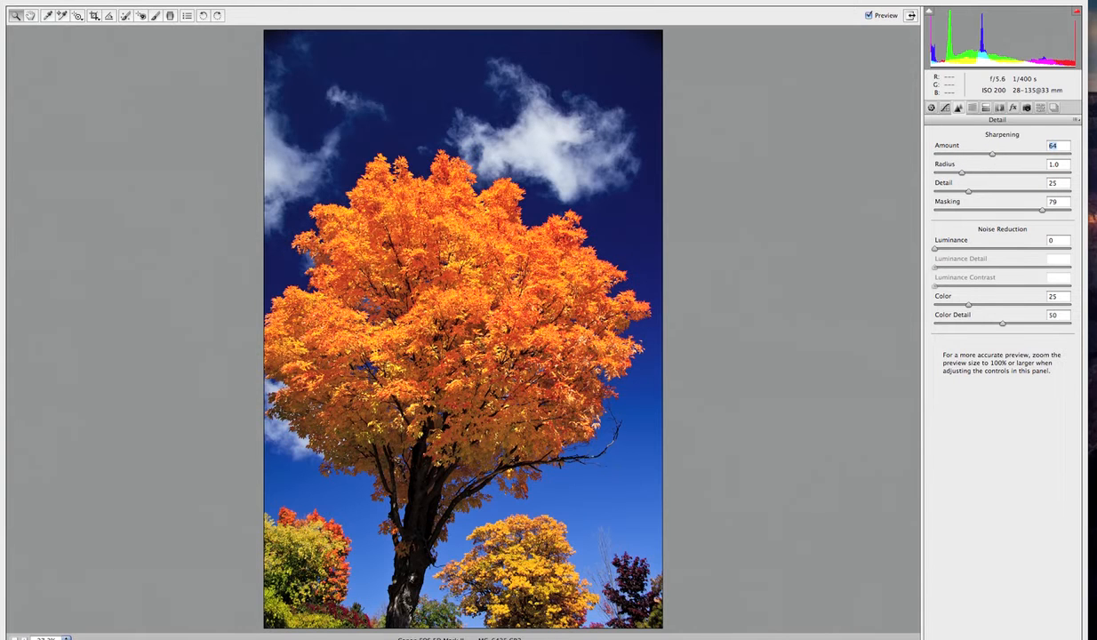
pyautogui.click(64, 639)
pyautogui.click(98, 611)
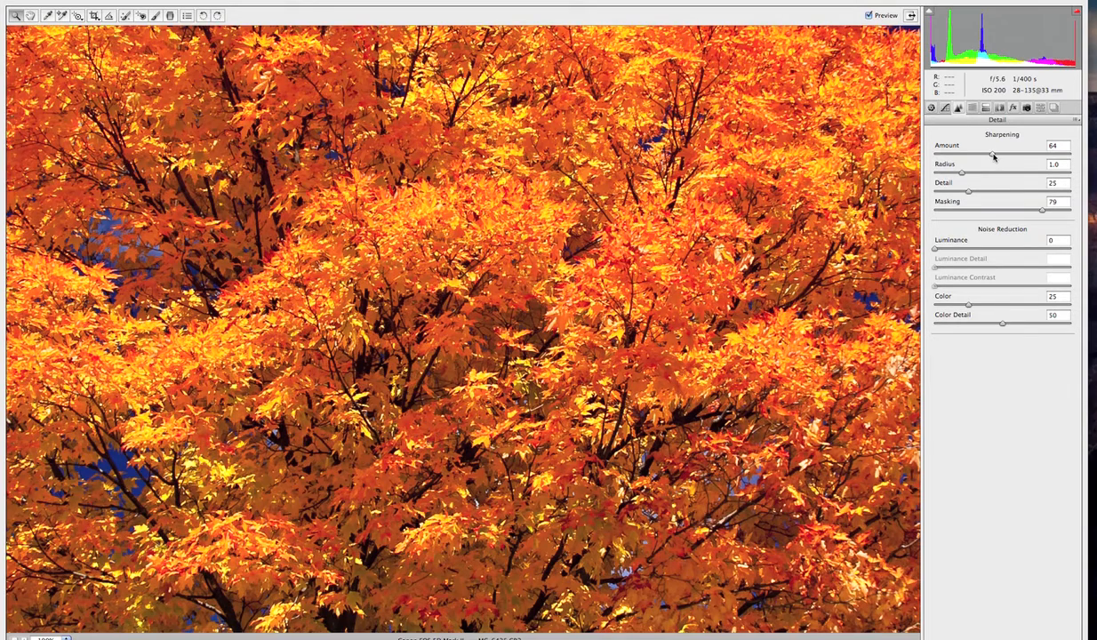
pyautogui.moveTo(993, 157)
pyautogui.mouseDown()
pyautogui.moveTo(1030, 156)
pyautogui.moveTo(931, 153)
pyautogui.moveTo(1000, 157)
pyautogui.mouseUp()
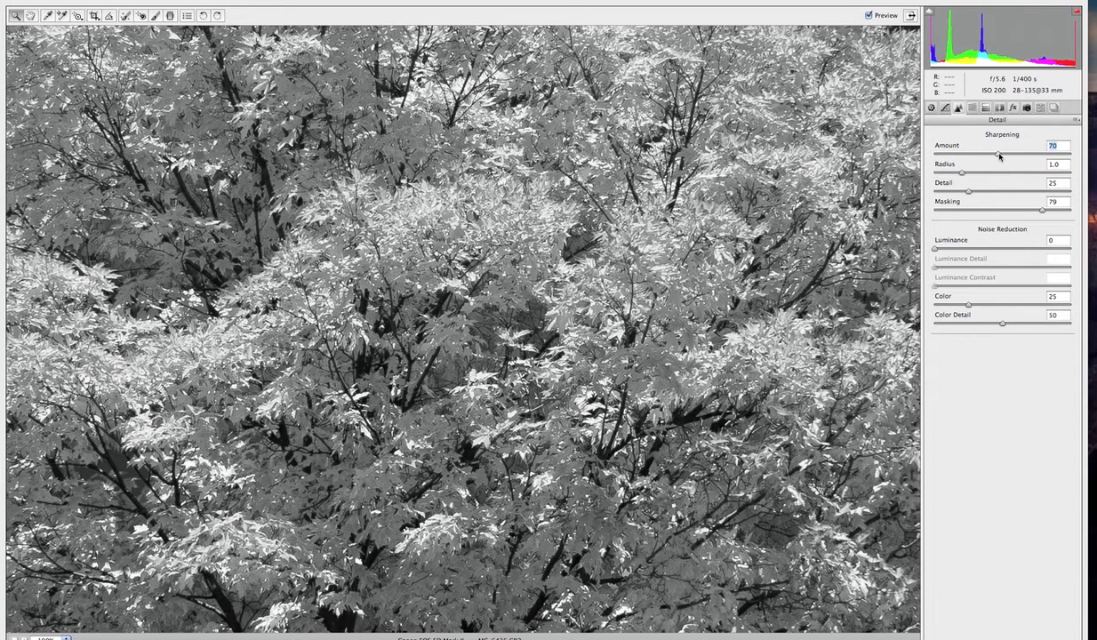
pyautogui.moveTo(998, 156); pyautogui.dragTo(999, 156)
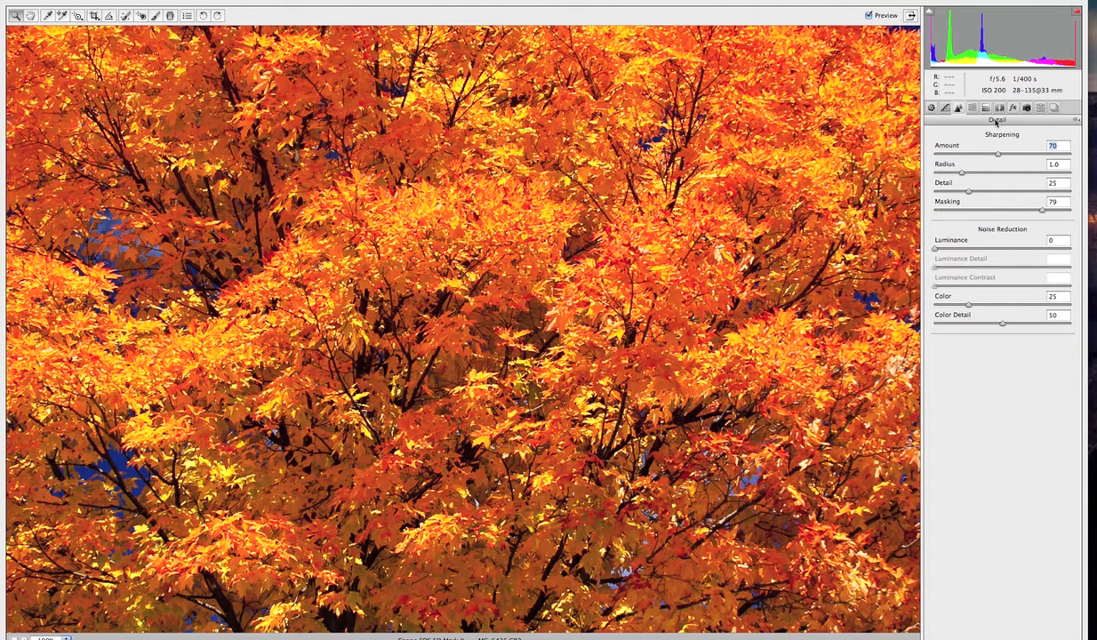
pyautogui.click(503, 222)
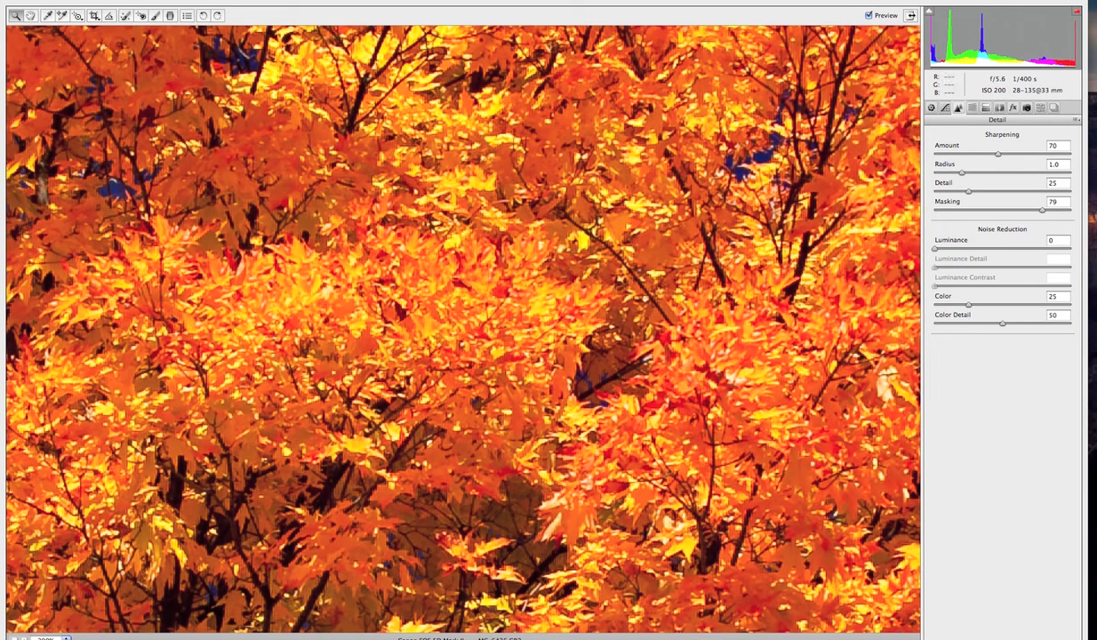
pyautogui.click(64, 639)
pyautogui.click(101, 587)
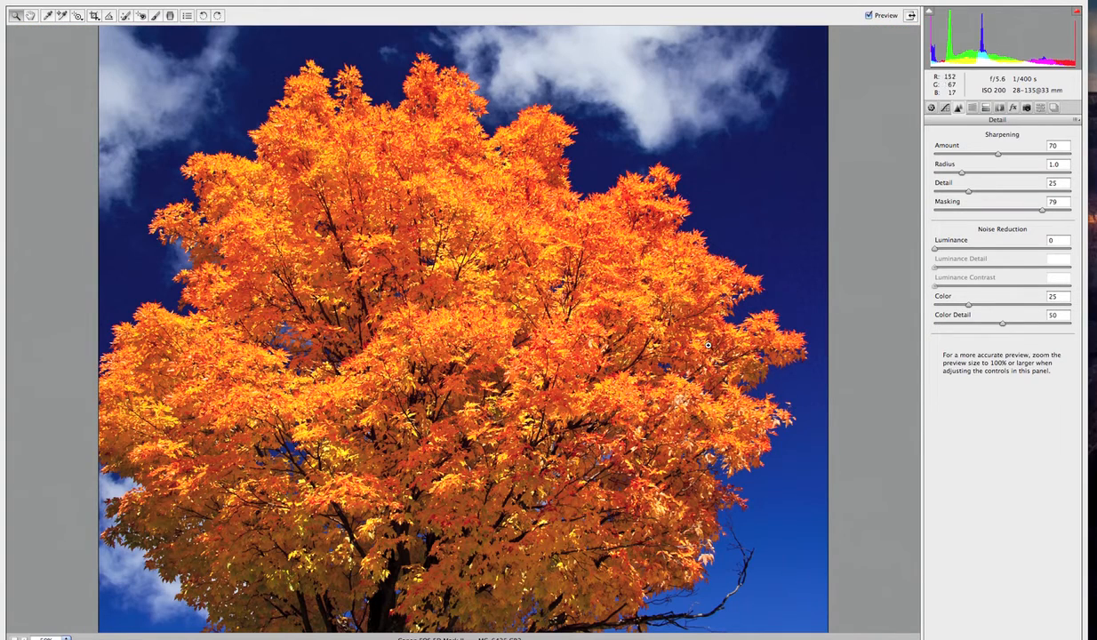
# Review the HSL hue, saturation and luminance adjustments, briefly toggling the grayscale conversion
pyautogui.click(972, 108)
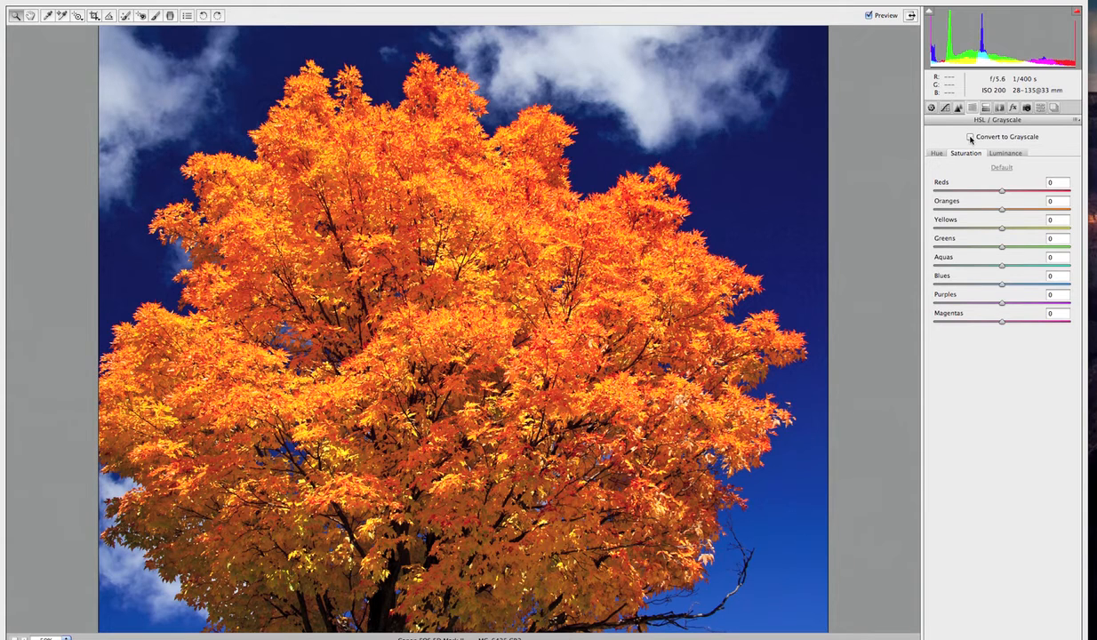
pyautogui.click(971, 138)
pyautogui.click(971, 138)
pyautogui.click(938, 154)
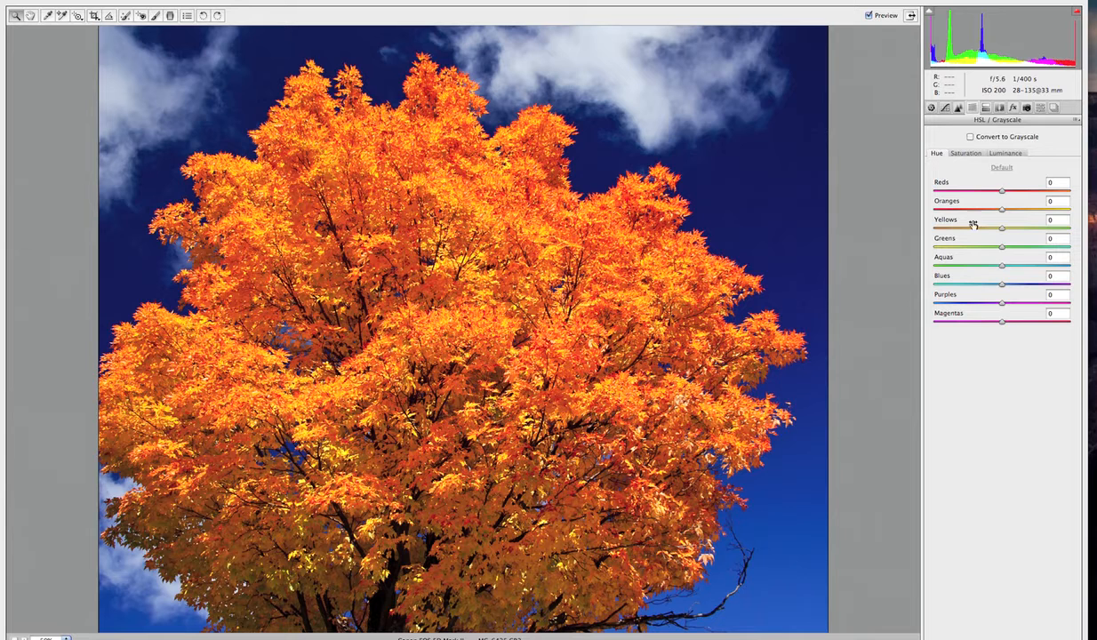
pyautogui.click(966, 153)
pyautogui.click(1003, 154)
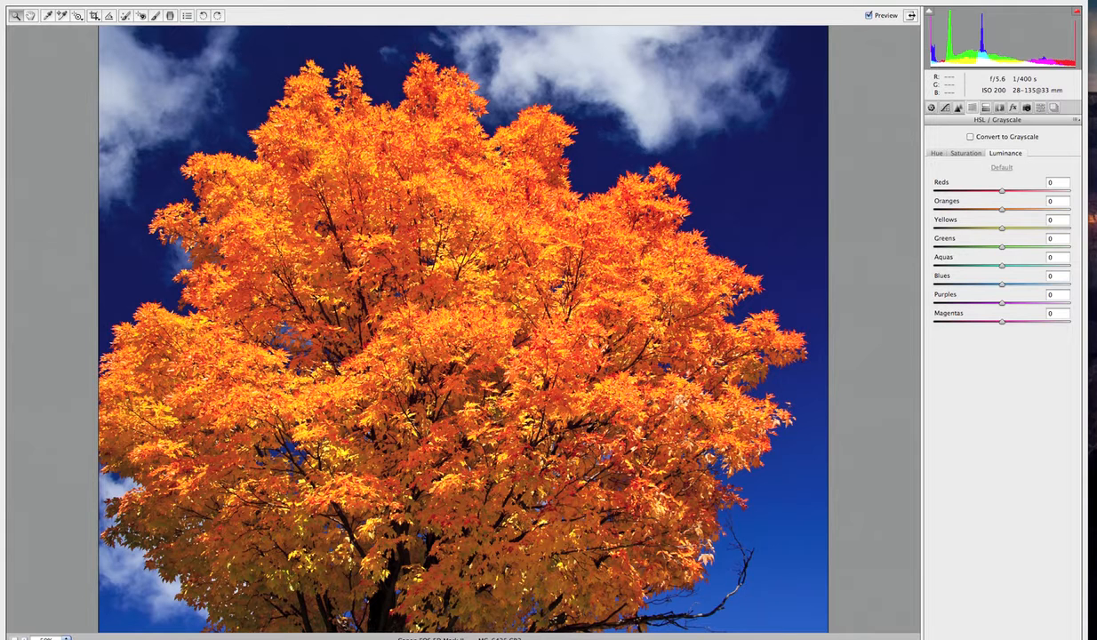
# Try darkening the sky with a blues luminance of -76 and bring it back to -2
pyautogui.click(53, 639)
pyautogui.click(102, 552)
pyautogui.moveTo(1003, 285); pyautogui.dragTo(951, 293)
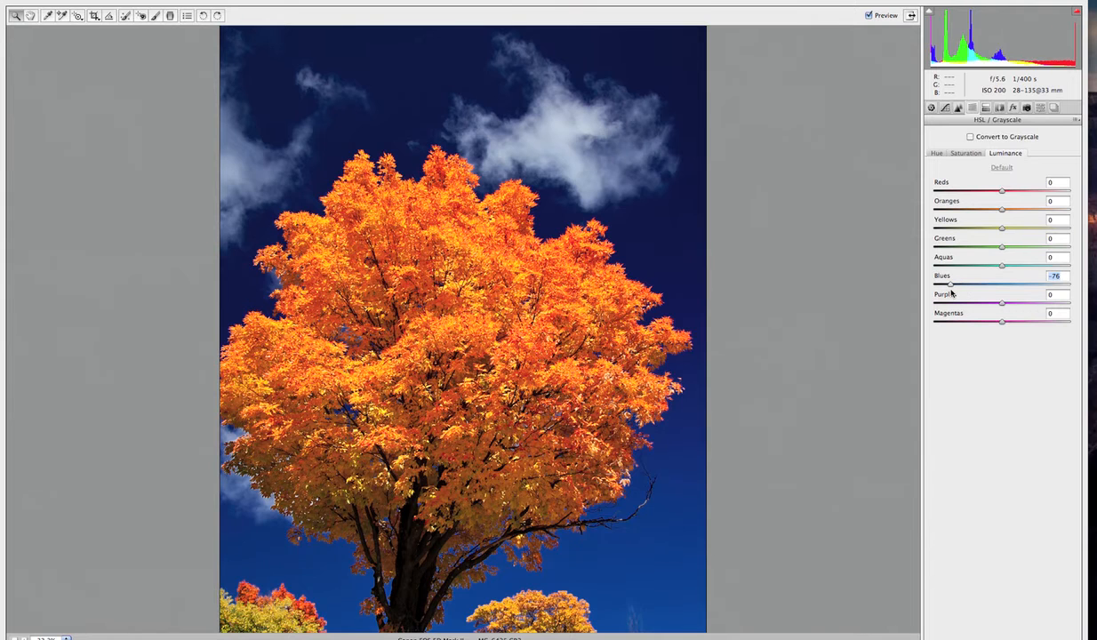
pyautogui.moveTo(954, 294); pyautogui.dragTo(1002, 287)
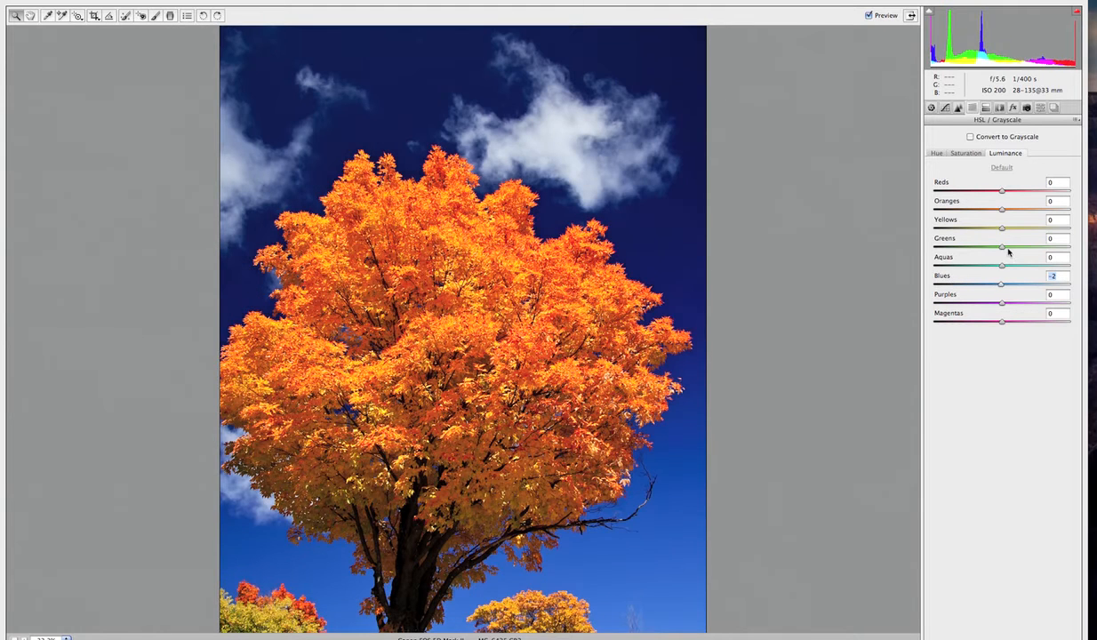
# Try a grayscale conversion with blues at -74, yellows at +20 and greens at +4, and return the photo to colour
pyautogui.click(978, 140)
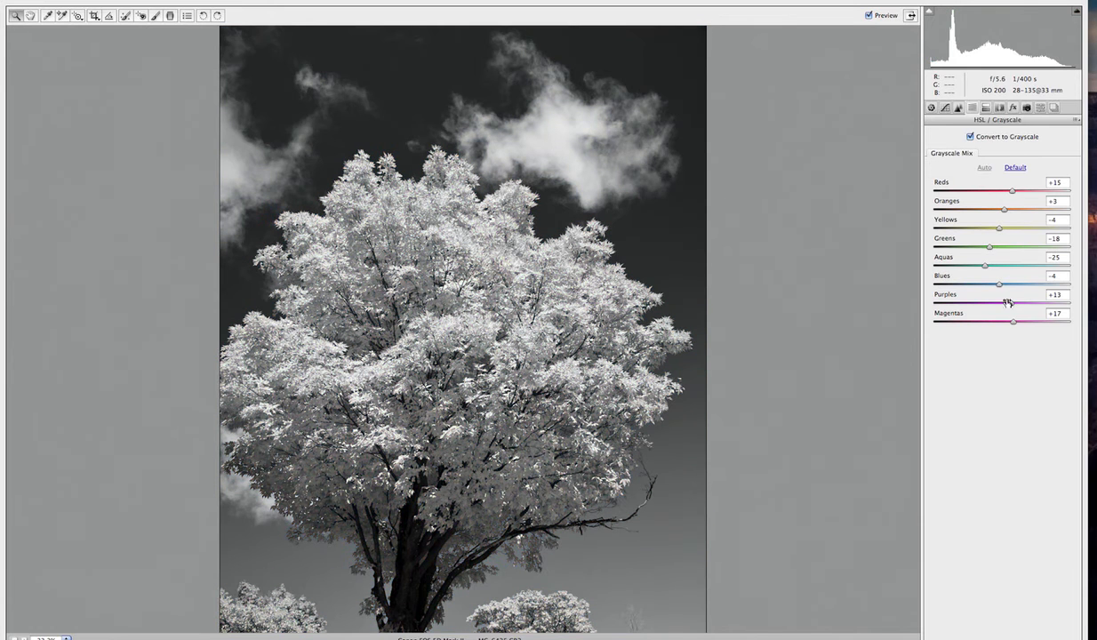
pyautogui.moveTo(1000, 285); pyautogui.dragTo(952, 289)
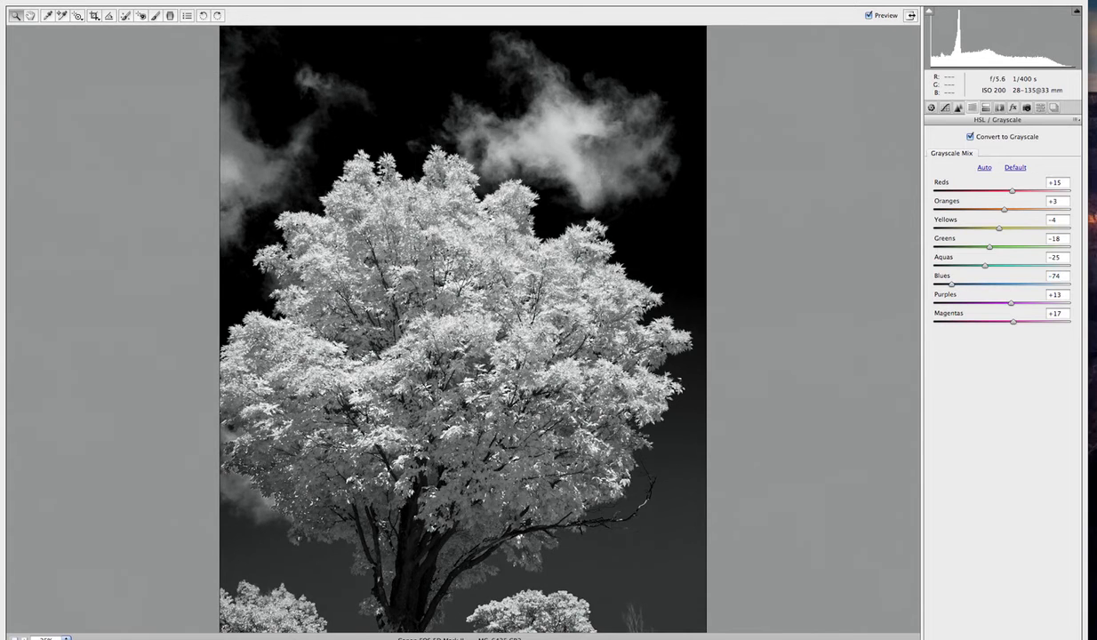
pyautogui.press('super+minus')
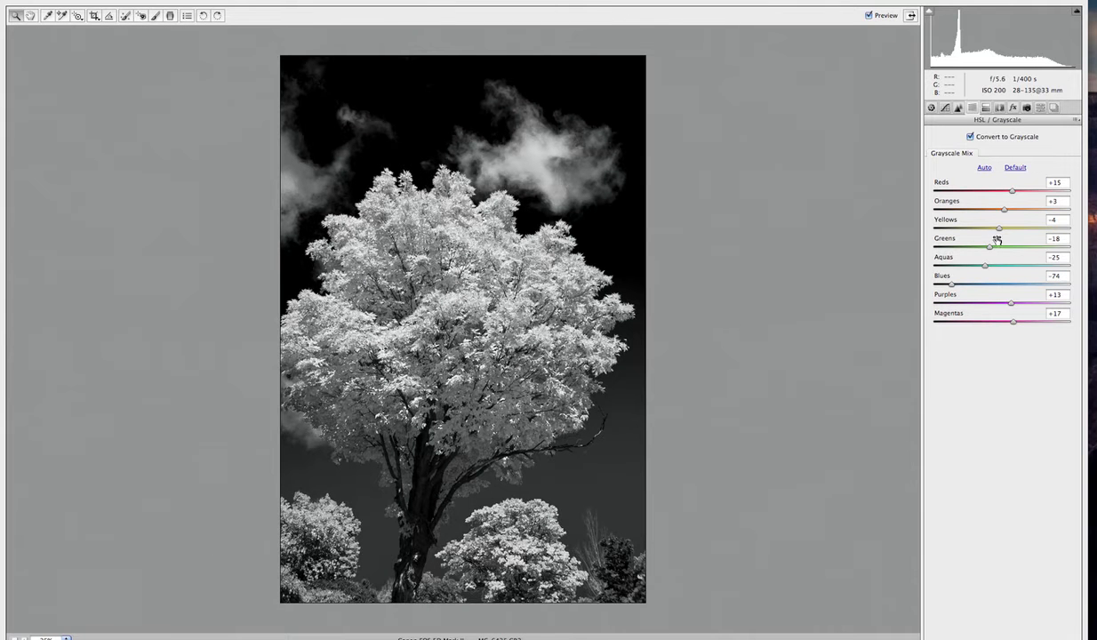
pyautogui.moveTo(999, 229)
pyautogui.mouseDown()
pyautogui.moveTo(981, 230)
pyautogui.moveTo(1016, 229)
pyautogui.mouseUp()
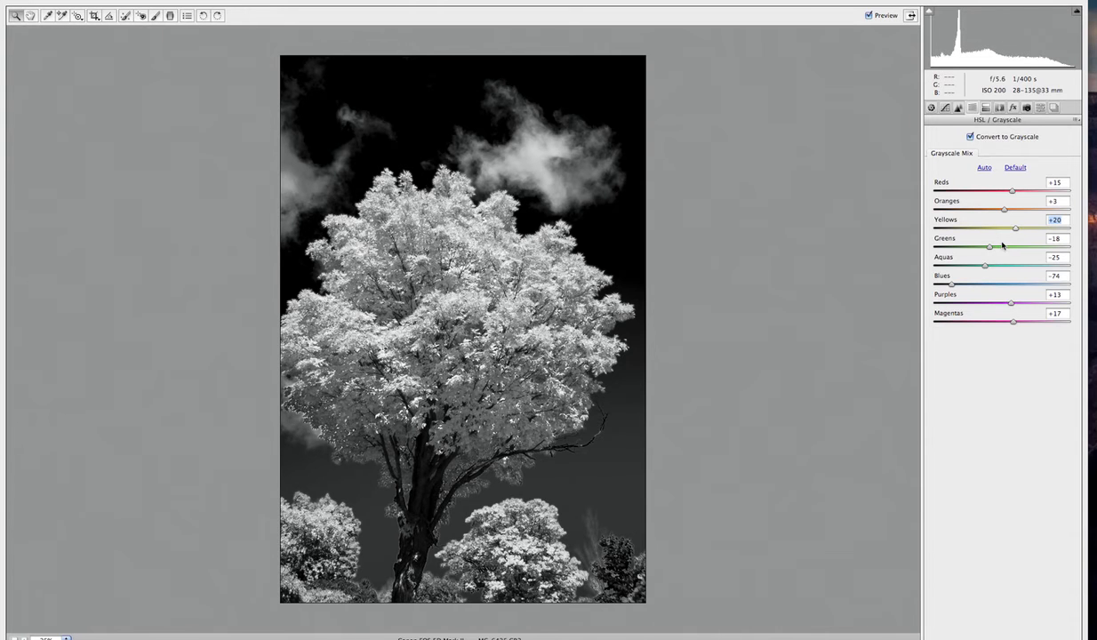
pyautogui.moveTo(990, 247)
pyautogui.mouseDown()
pyautogui.moveTo(1018, 250)
pyautogui.moveTo(1006, 247)
pyautogui.mouseUp()
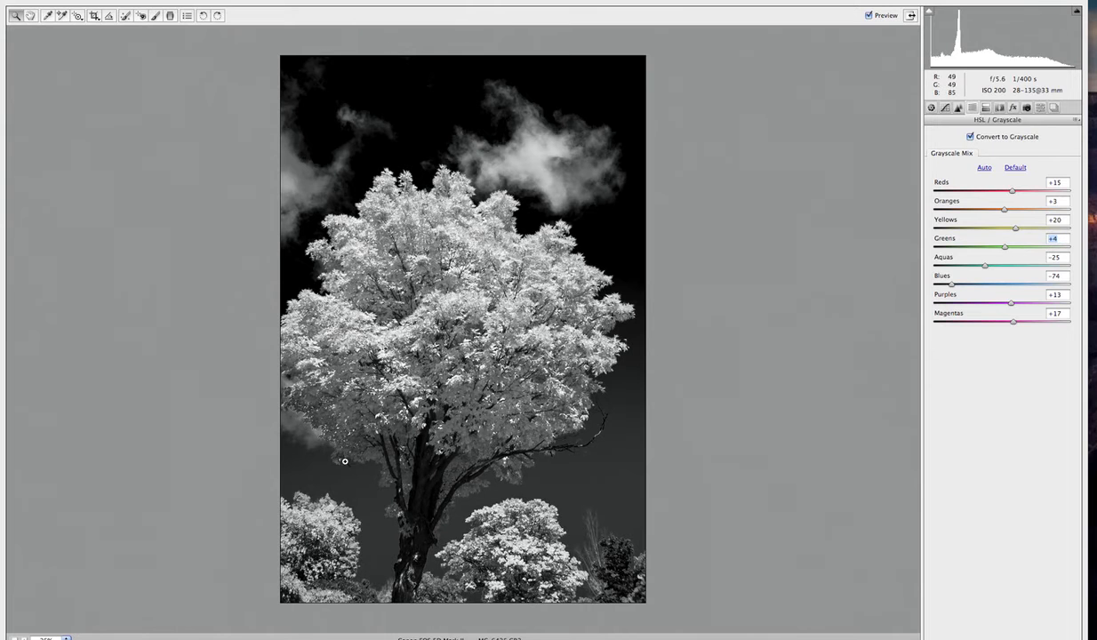
pyautogui.click(970, 137)
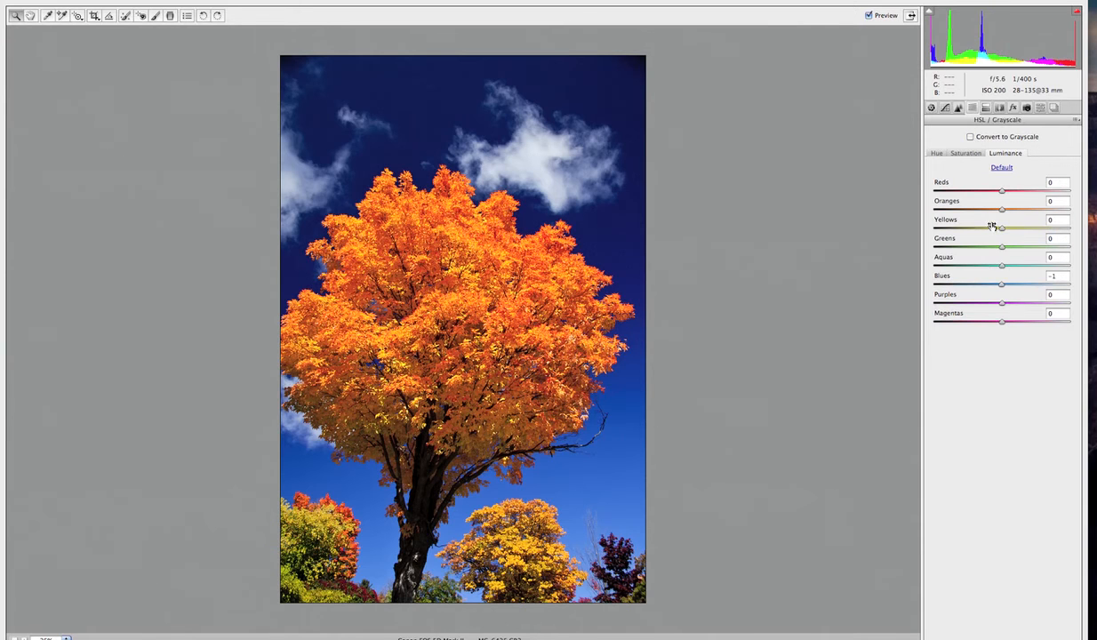
# Review the HSL hue and saturation, split toning, and profile and manual lens correction settings
pyautogui.click(969, 153)
pyautogui.click(937, 153)
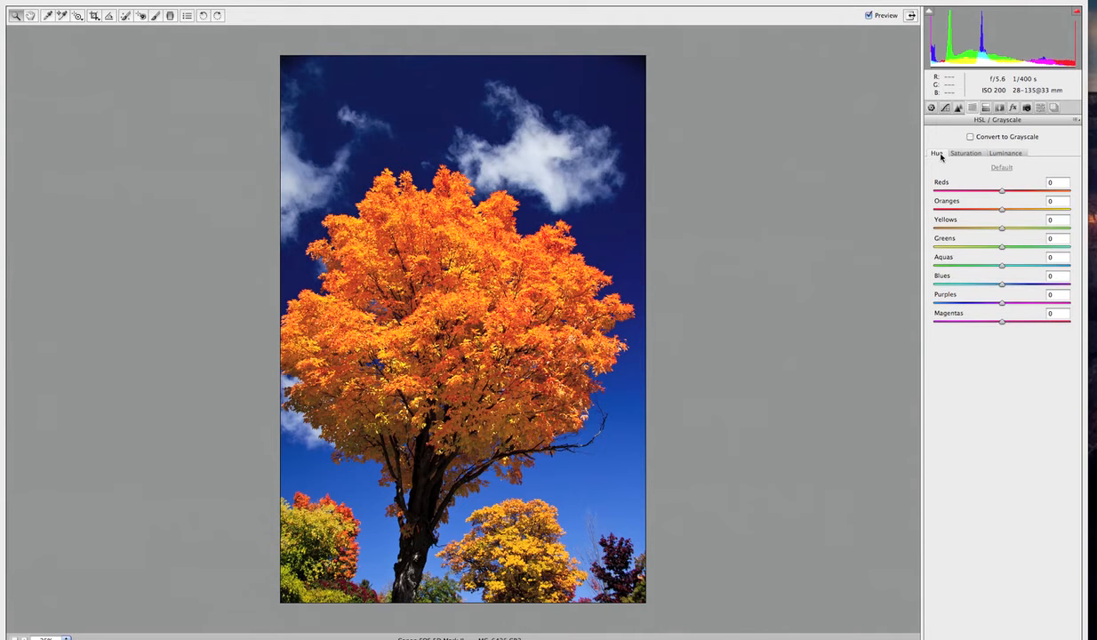
pyautogui.click(976, 155)
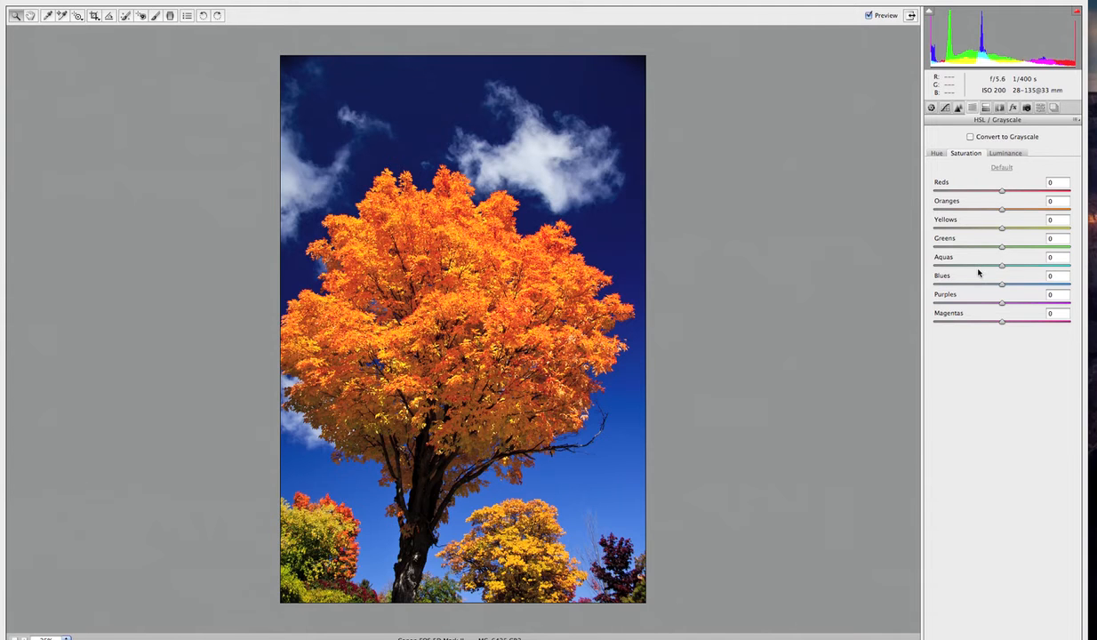
pyautogui.click(990, 108)
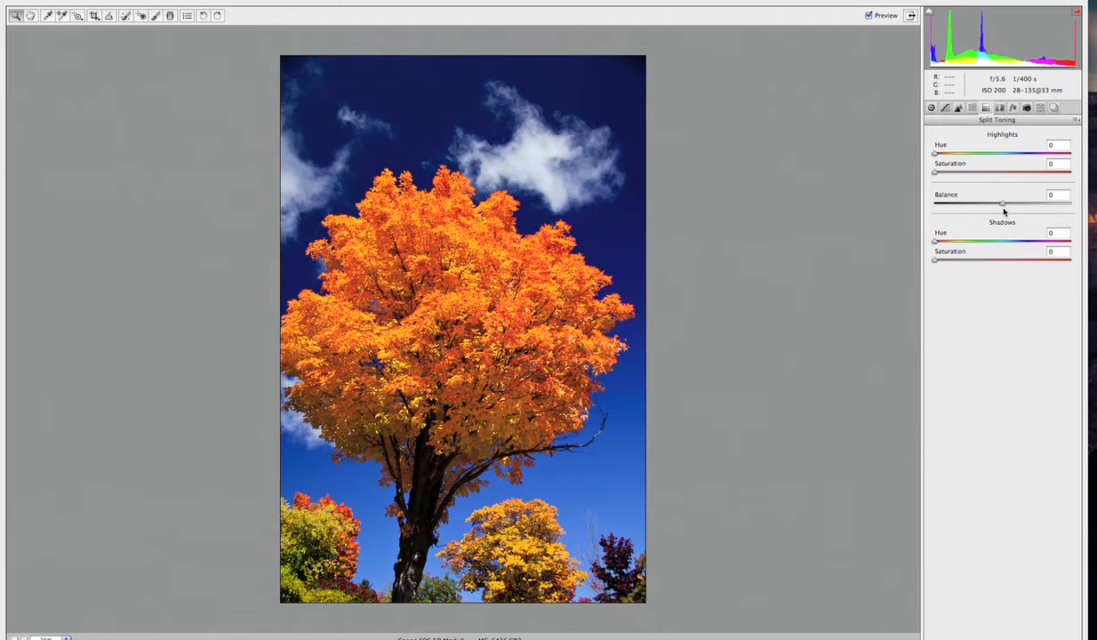
pyautogui.click(1001, 107)
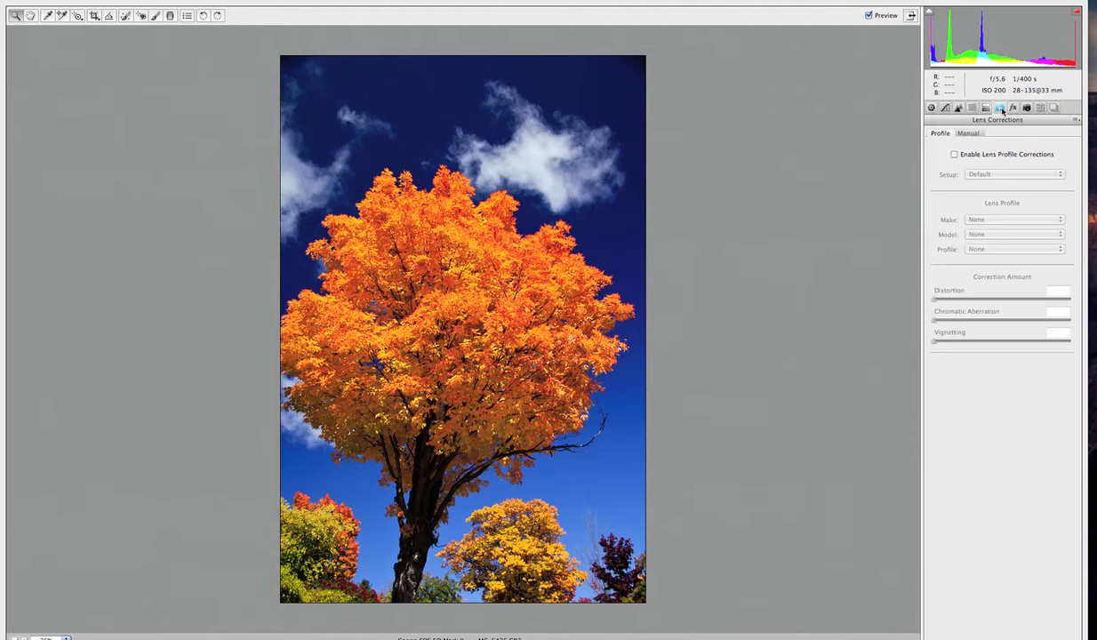
pyautogui.click(969, 133)
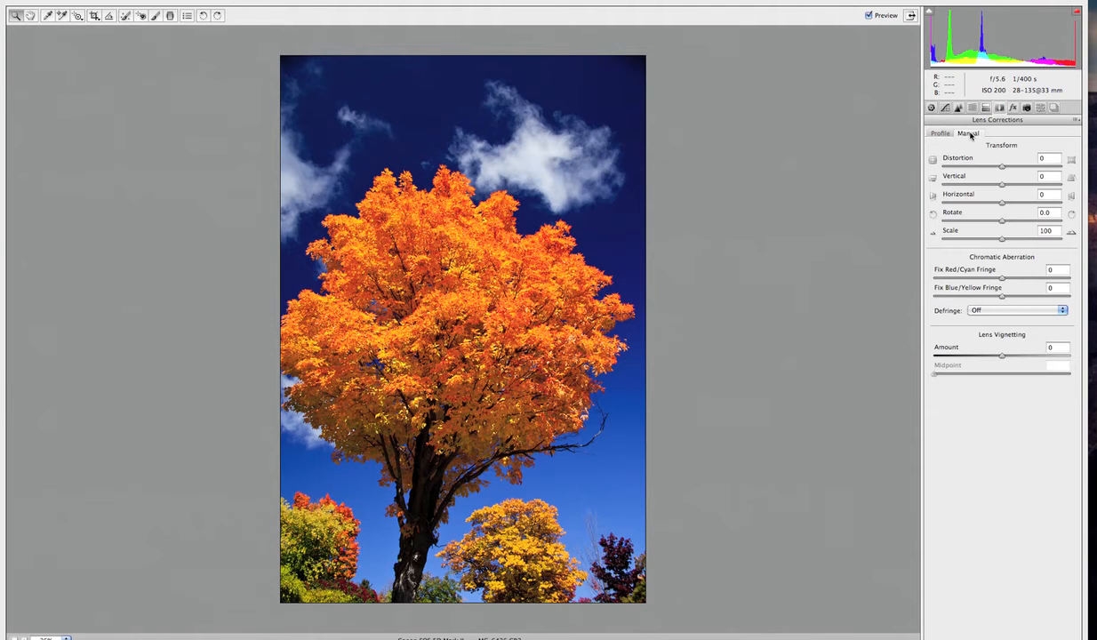
pyautogui.click(941, 133)
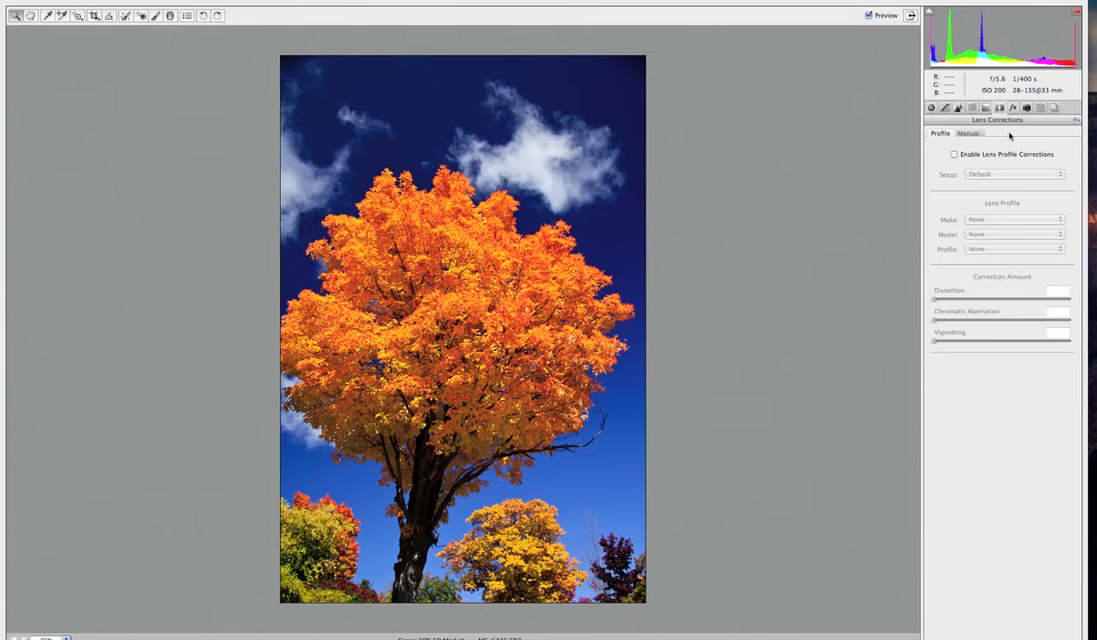
# Try film grain with amount 71 and size 69, inspect it closer up, and reset the grain amount to 0
pyautogui.click(1014, 108)
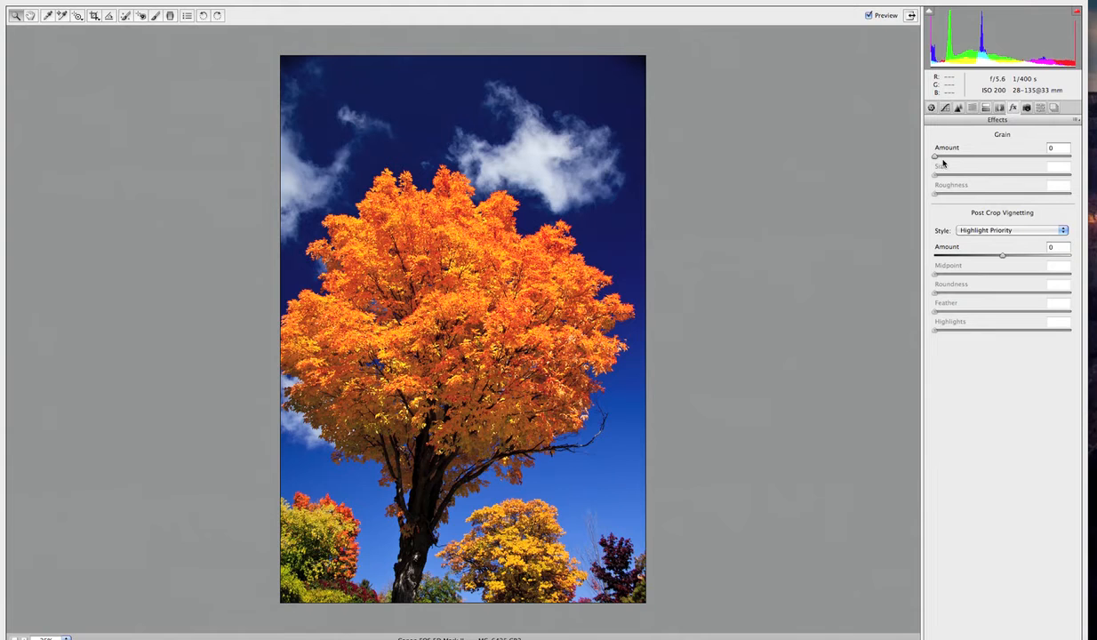
pyautogui.moveTo(941, 157); pyautogui.dragTo(1010, 186)
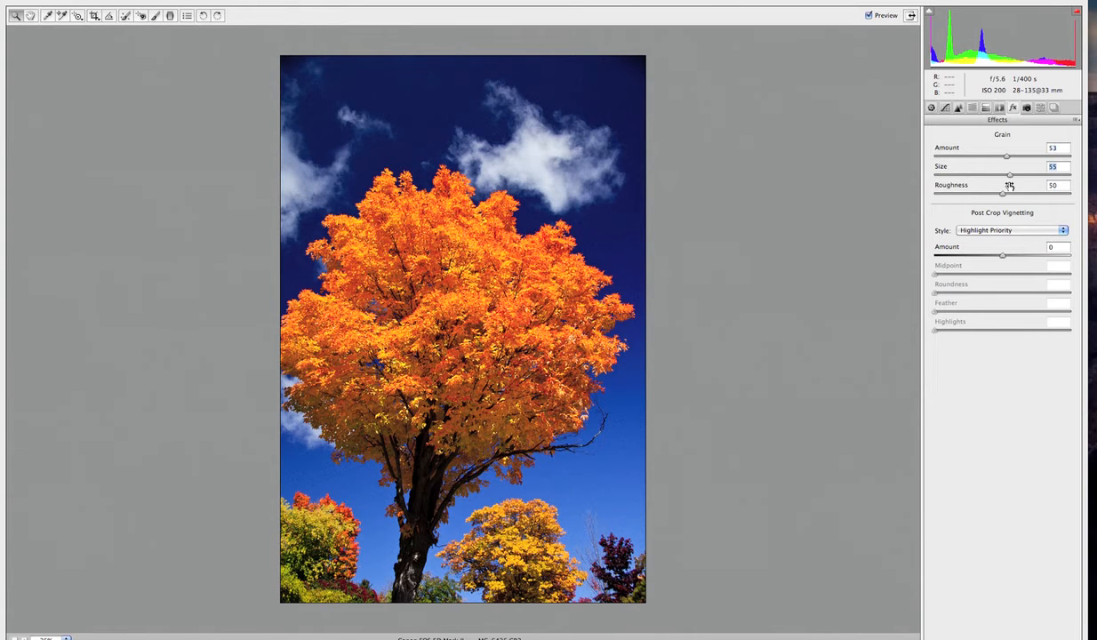
pyautogui.moveTo(1011, 180); pyautogui.dragTo(1031, 164)
pyautogui.click(590, 473)
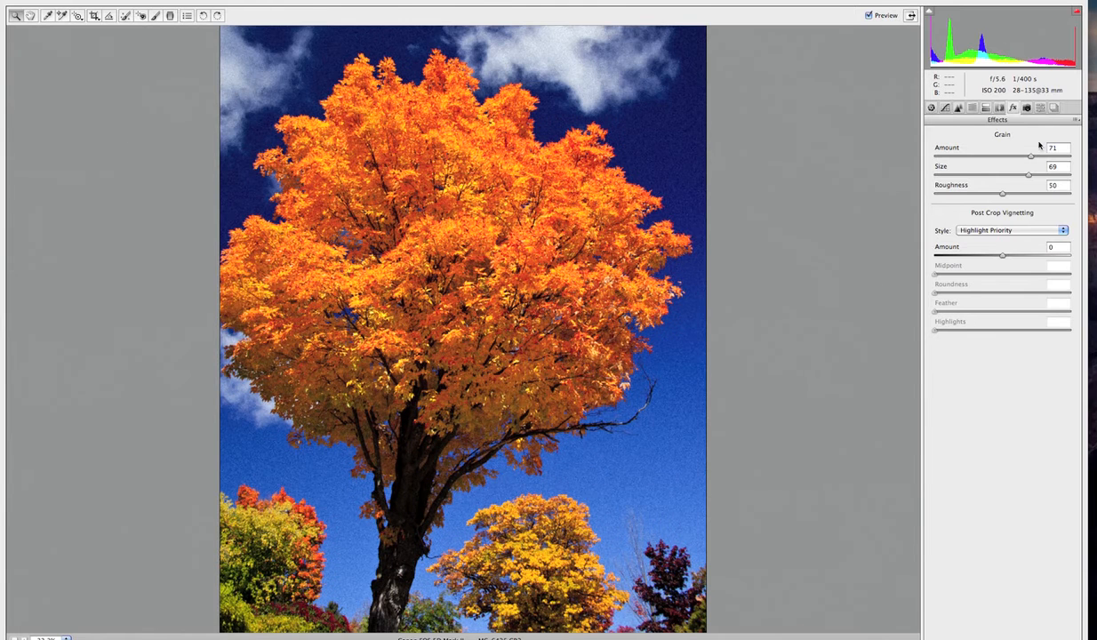
pyautogui.moveTo(1034, 159); pyautogui.dragTo(899, 171)
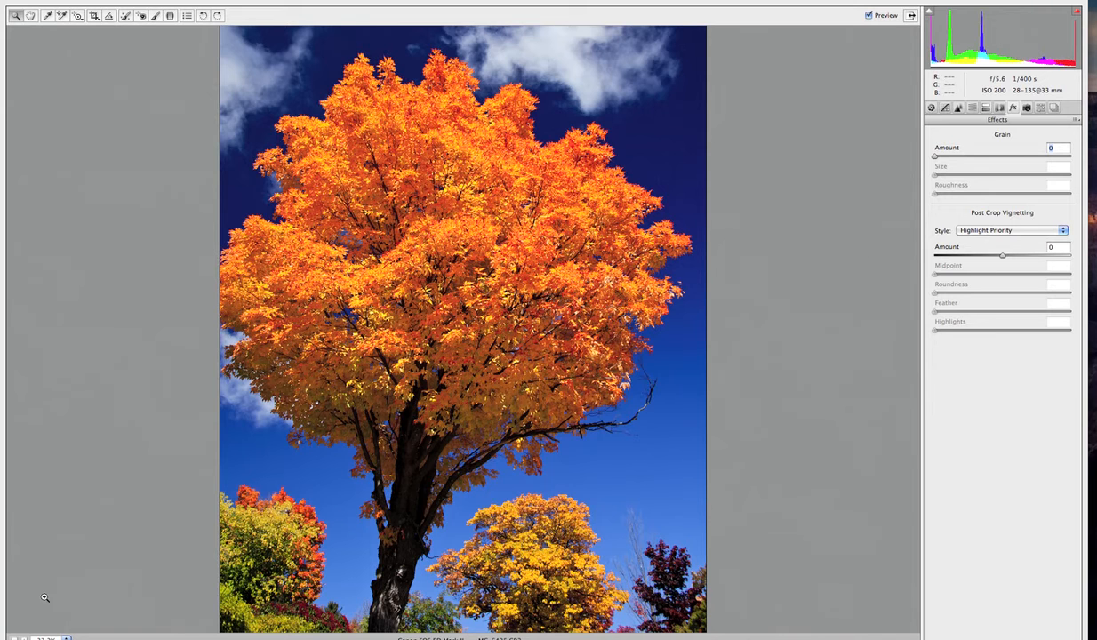
pyautogui.click(14, 639)
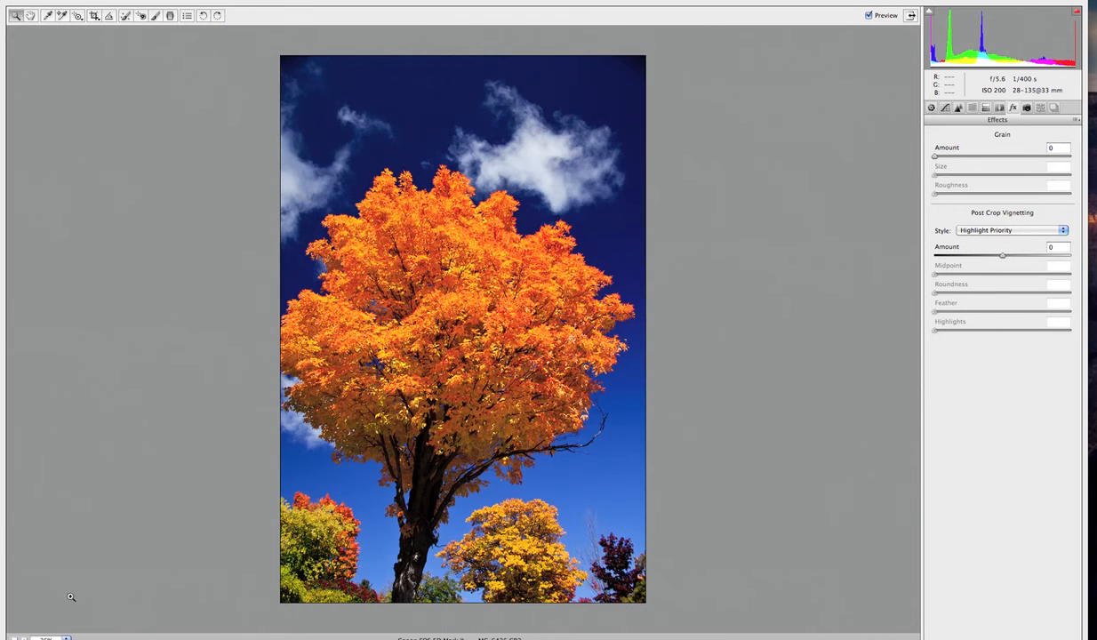
# Try a post-crop vignette with amount -18, midpoint 34 and feather 23, testing a hard edge with feather 0
pyautogui.moveTo(1002, 257)
pyautogui.mouseDown()
pyautogui.moveTo(982, 257)
pyautogui.moveTo(990, 258)
pyautogui.mouseUp()
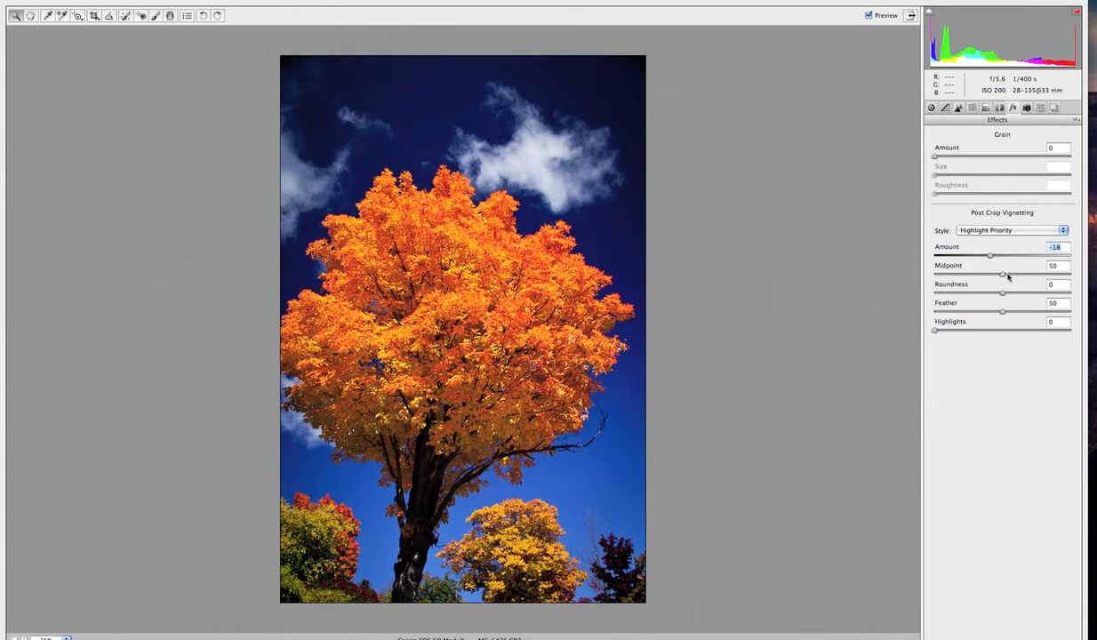
pyautogui.moveTo(1002, 314); pyautogui.dragTo(955, 311)
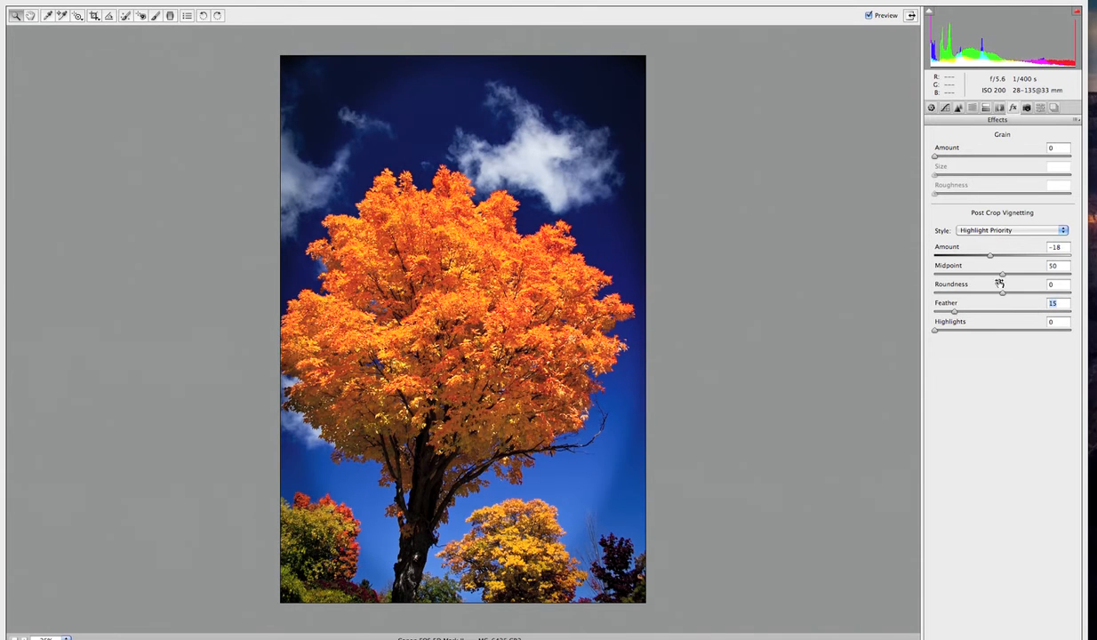
pyautogui.moveTo(1002, 279); pyautogui.dragTo(928, 314)
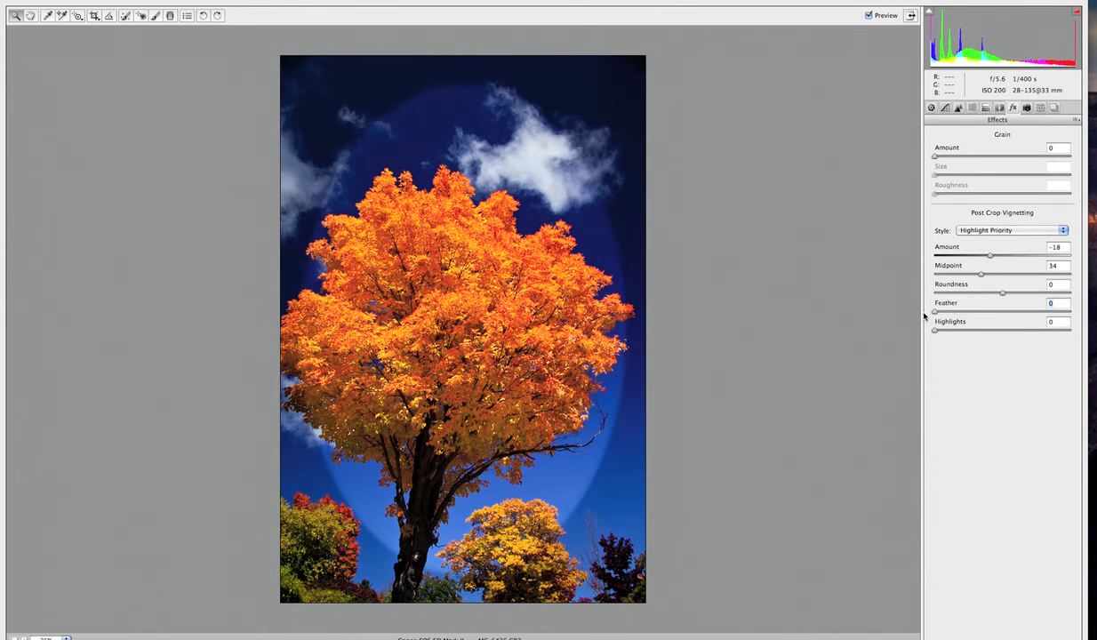
pyautogui.moveTo(936, 312); pyautogui.dragTo(960, 314)
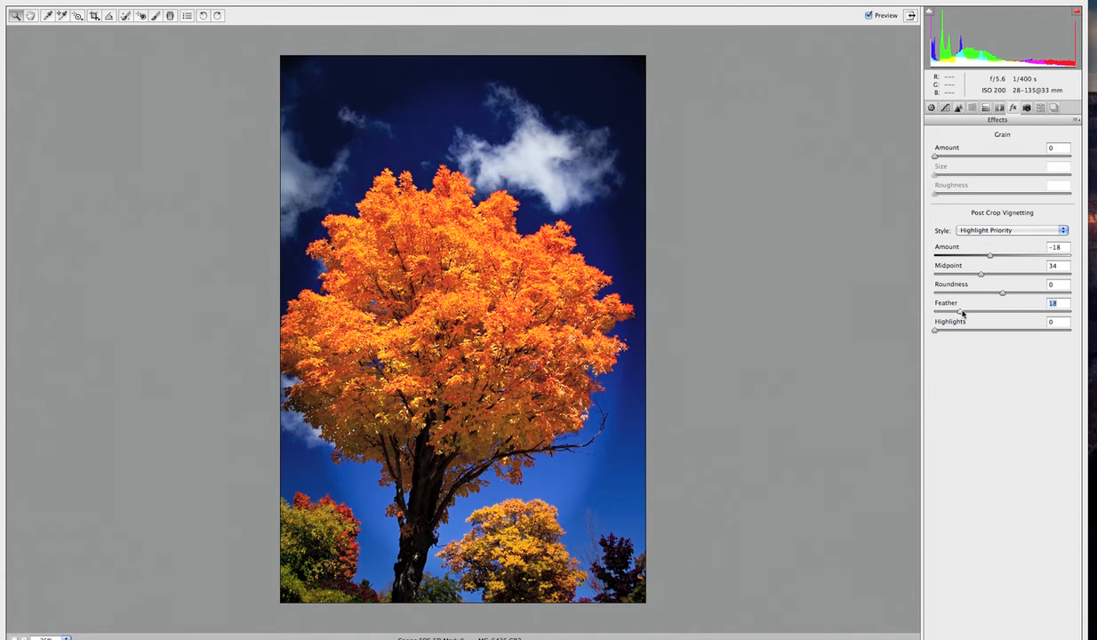
pyautogui.moveTo(964, 313); pyautogui.dragTo(934, 329)
# Look through the vignette styles, keep Highlight Priority, and reset the vignette amount to 0
pyautogui.click(1006, 233)
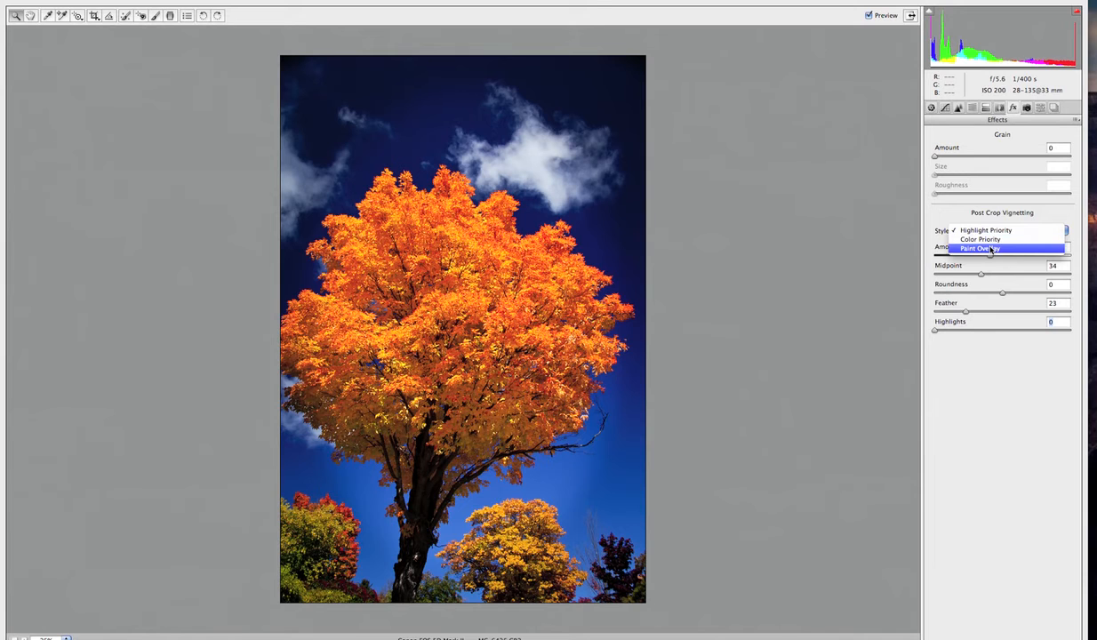
pyautogui.click(990, 249)
pyautogui.click(962, 229)
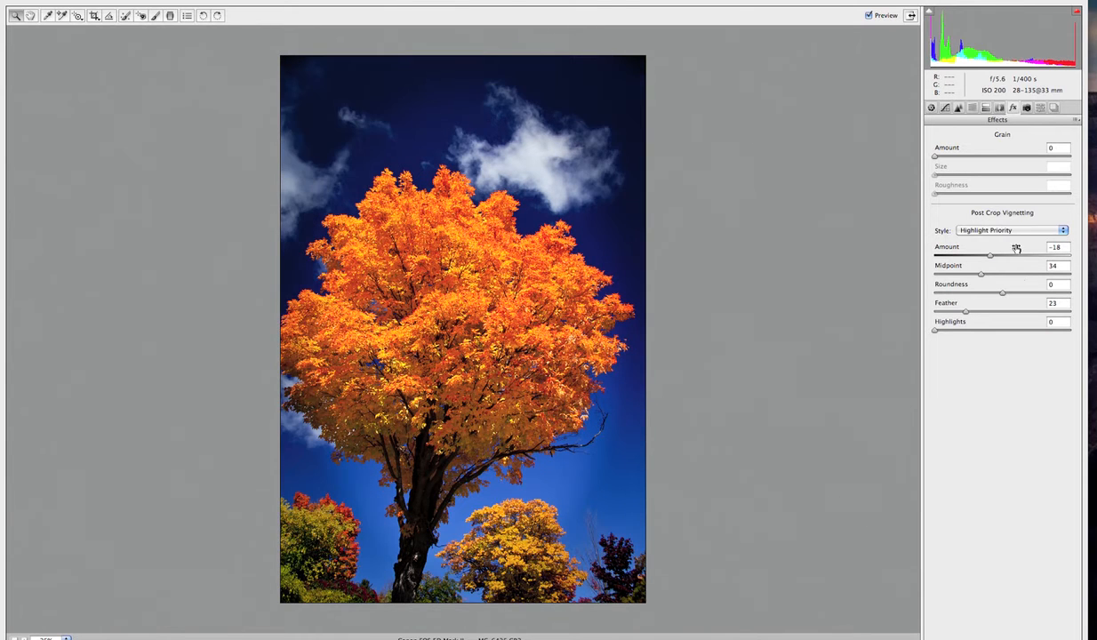
pyautogui.doubleClick(990, 256)
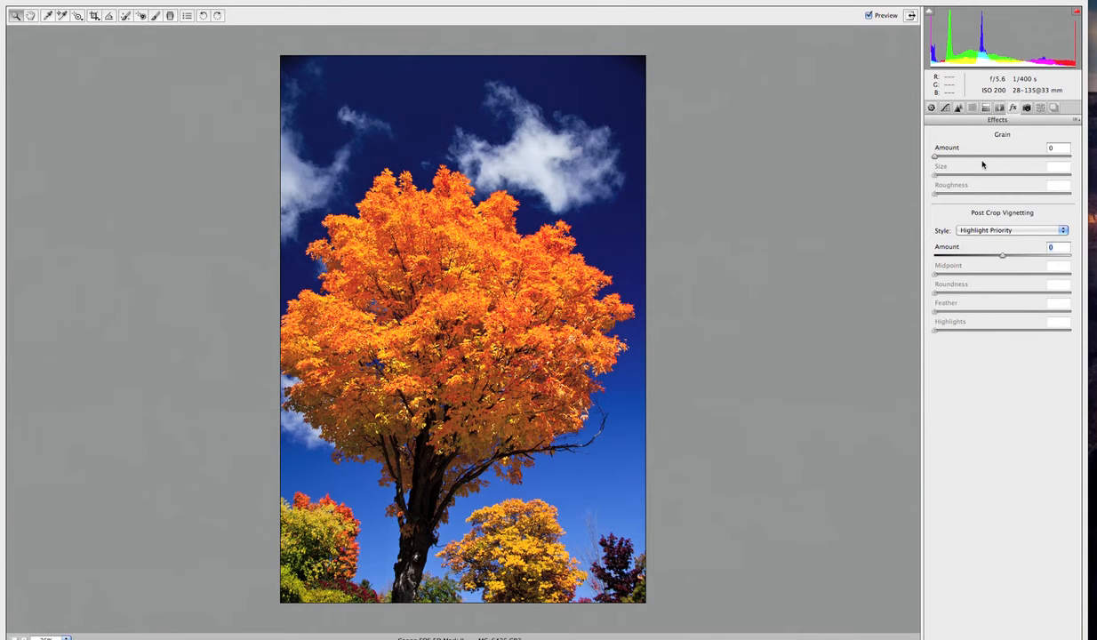
# Review the camera calibration, presets, snapshots and basic settings, and briefly leave and restore the full-screen view
pyautogui.click(1026, 108)
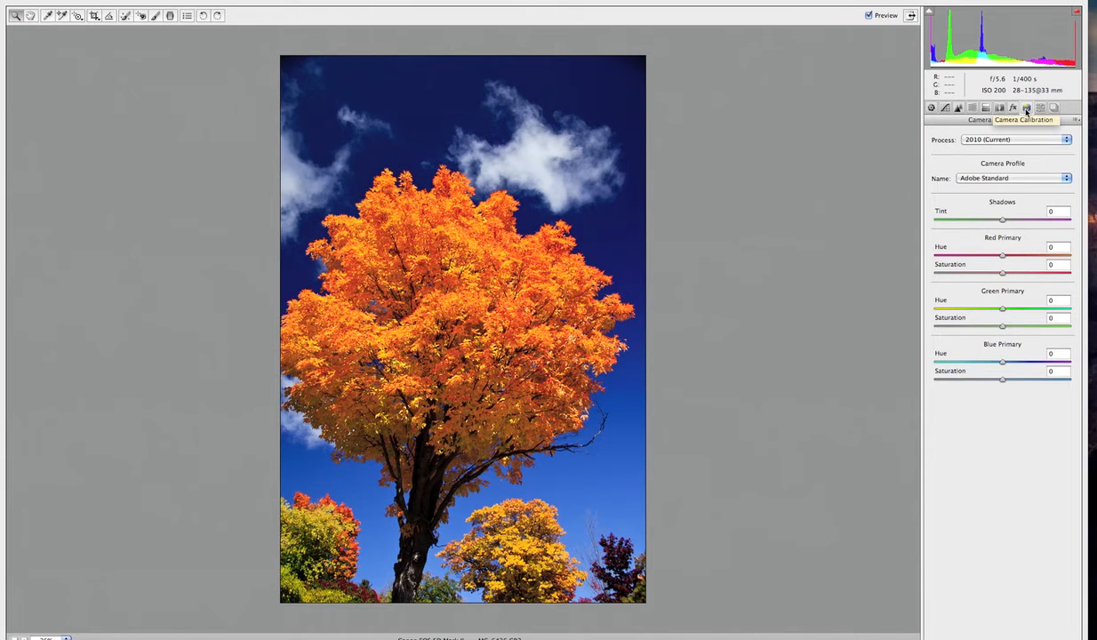
pyautogui.click(1040, 108)
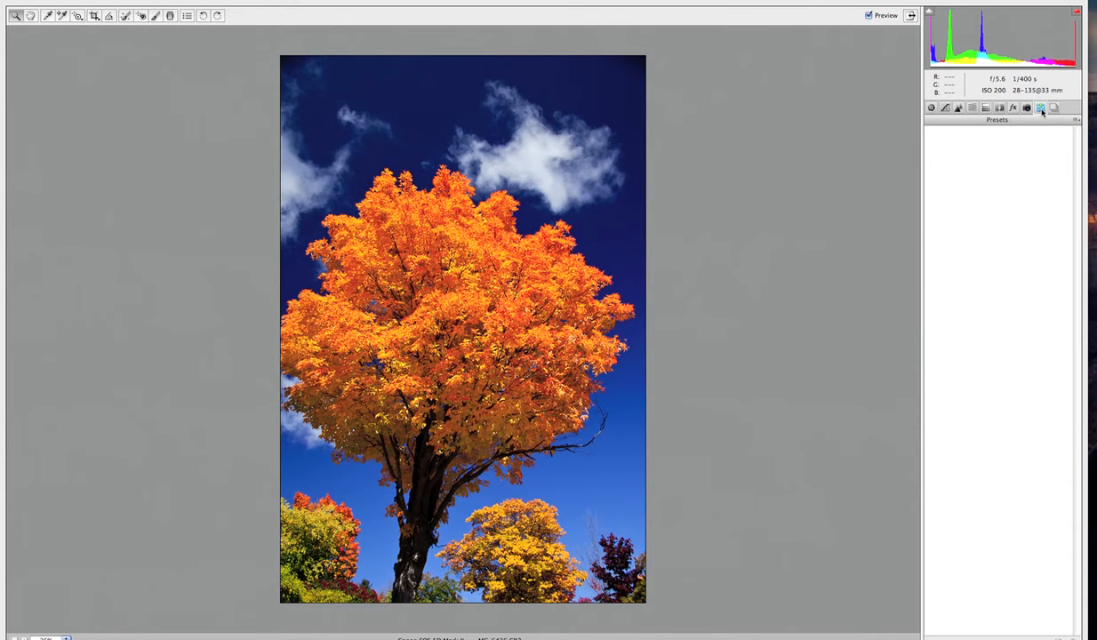
pyautogui.click(1054, 108)
pyautogui.click(932, 107)
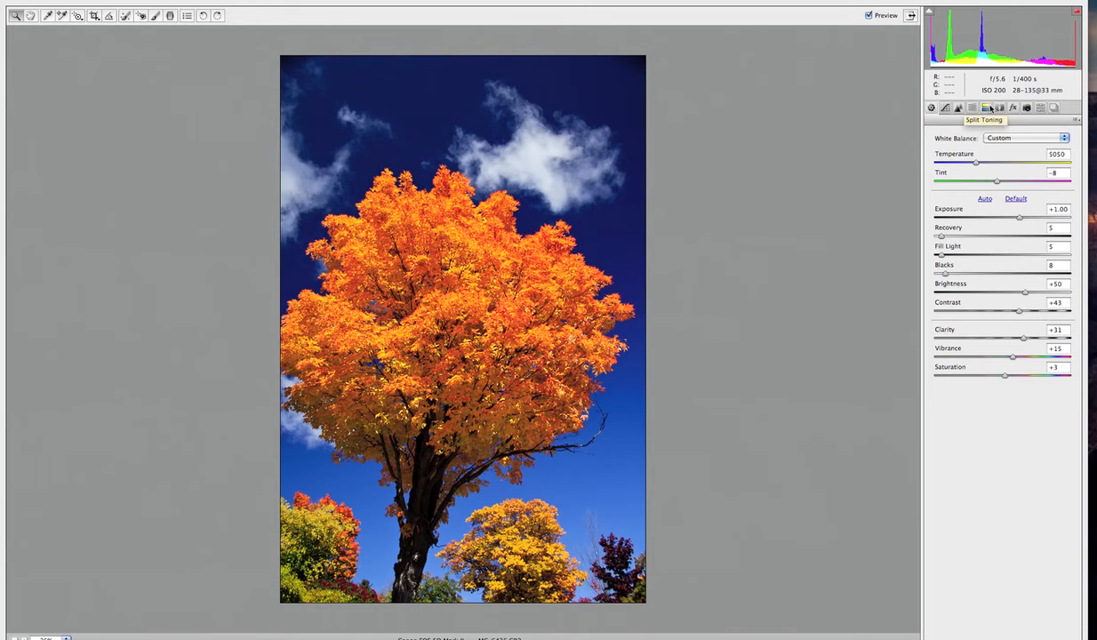
pyautogui.click(912, 17)
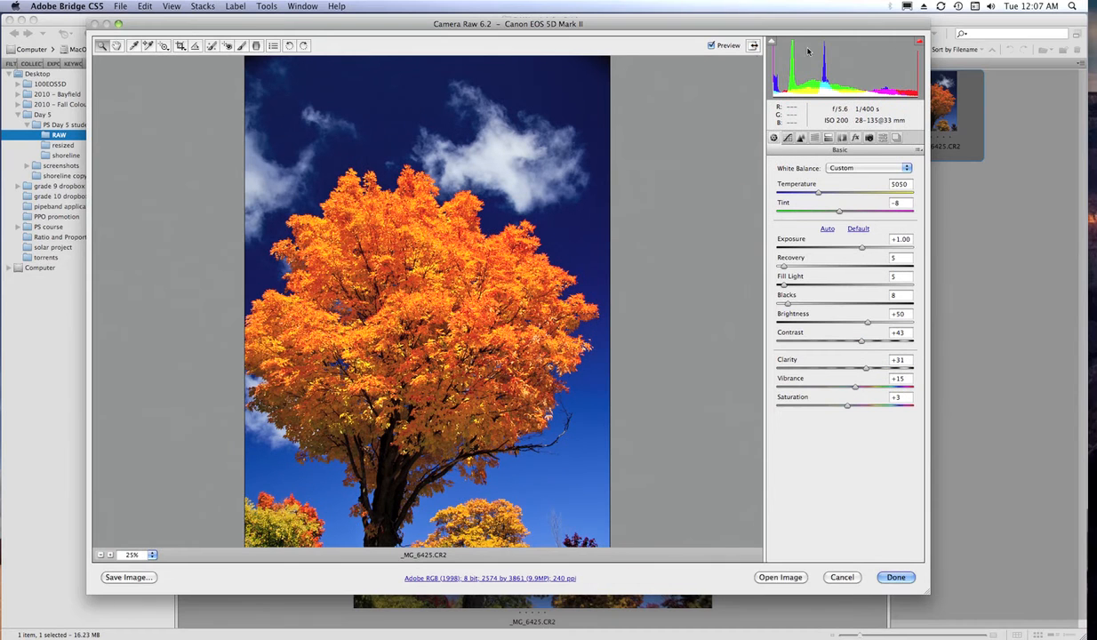
pyautogui.click(753, 45)
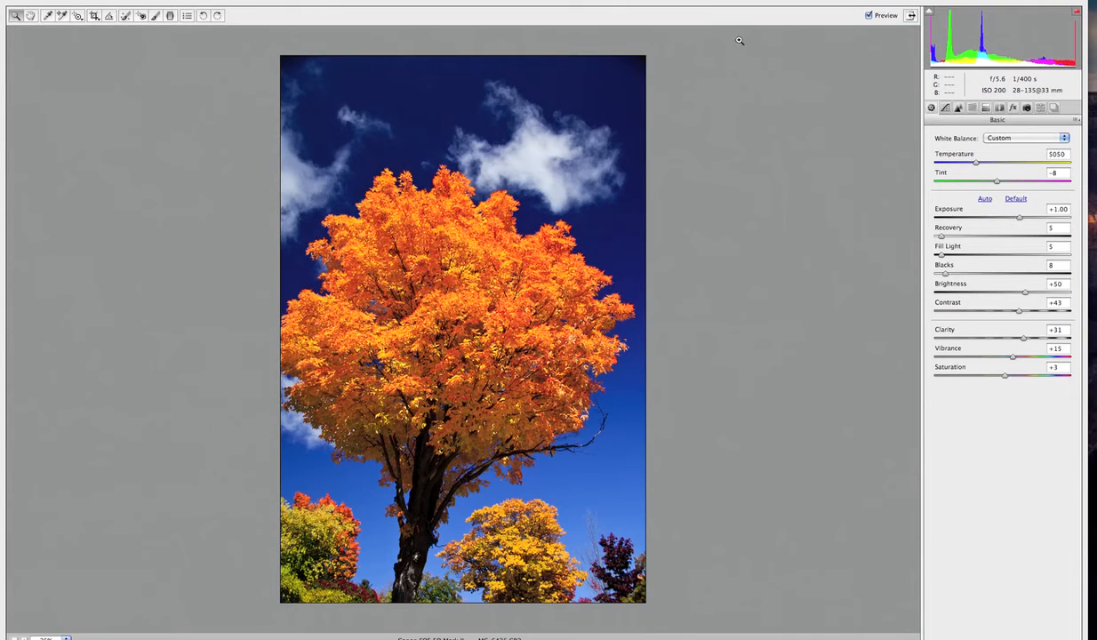
# Try neutralising the white balance by sampling the white cloud, and restore the temperature to 5050
pyautogui.click(31, 16)
pyautogui.click(48, 16)
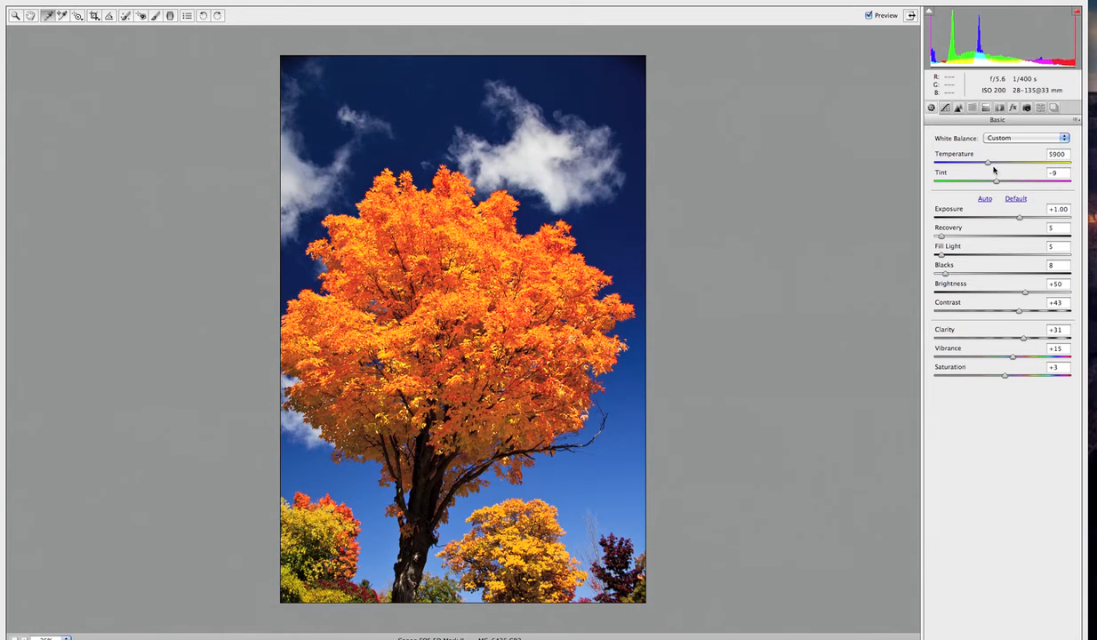
pyautogui.press('super+z')
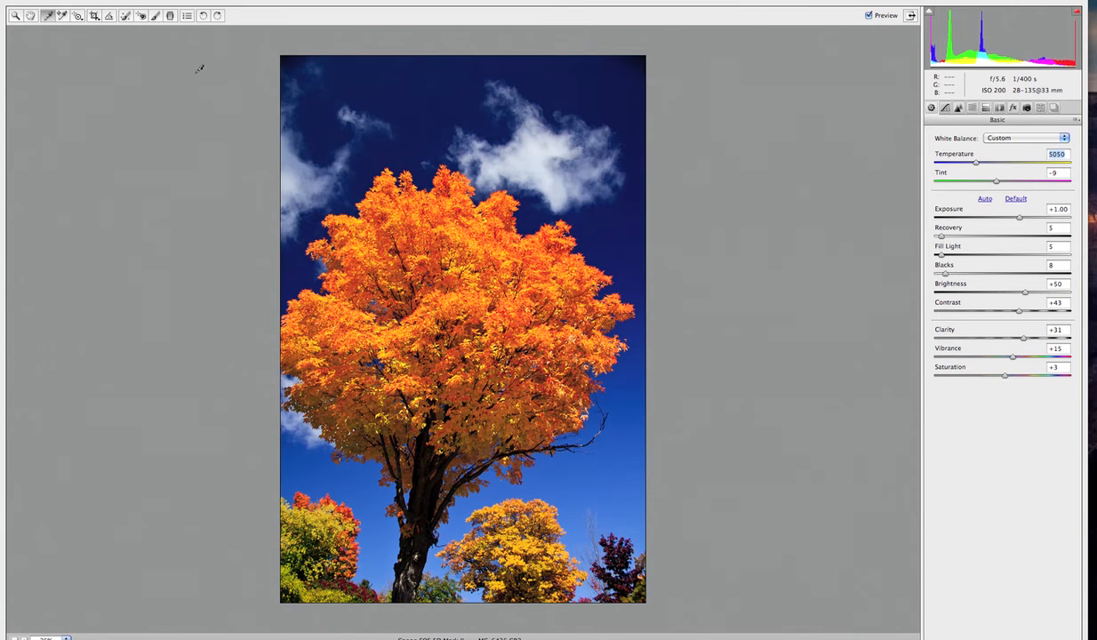
pyautogui.click(50, 17)
pyautogui.click(544, 150)
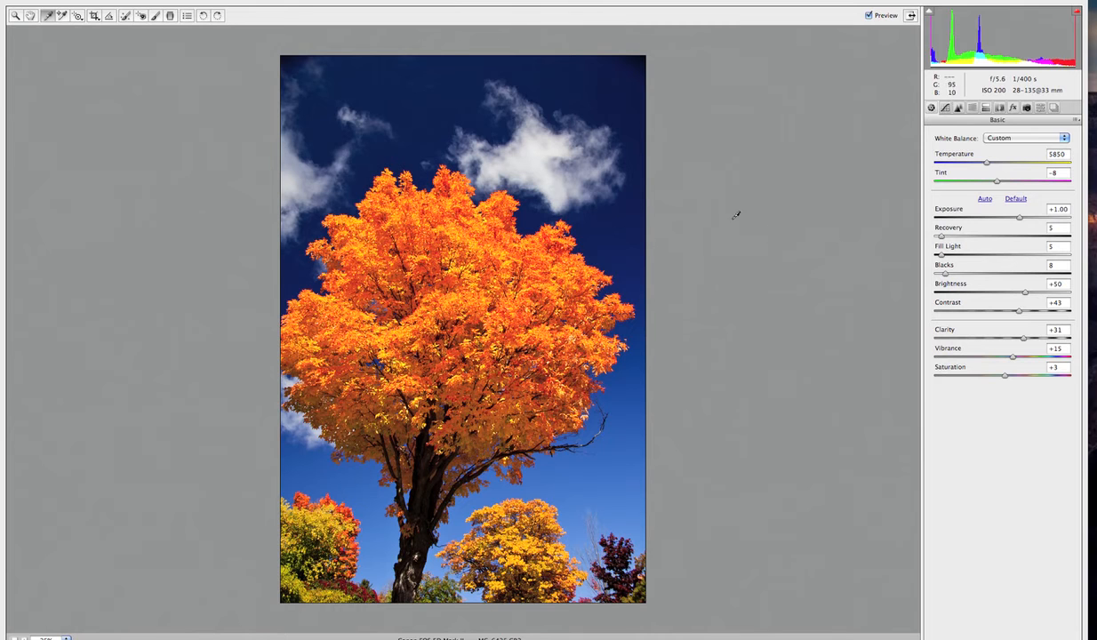
pyautogui.moveTo(988, 163); pyautogui.dragTo(977, 164)
# Place two colour samplers, one on the dark blue upper sky and one on the large white cloud
pyautogui.click(62, 15)
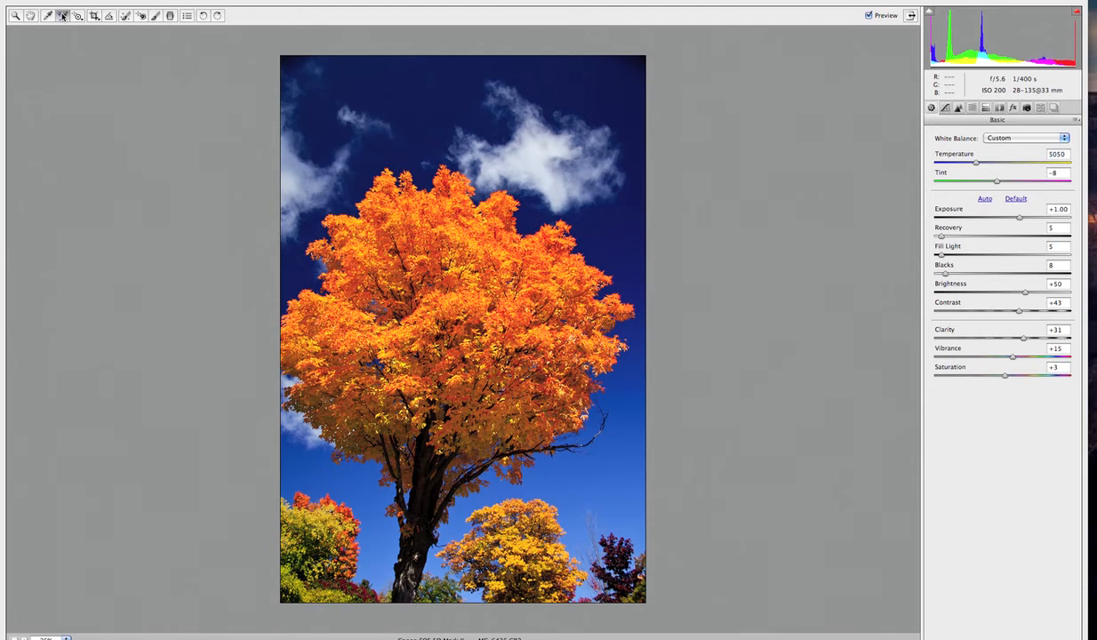
pyautogui.click(393, 104)
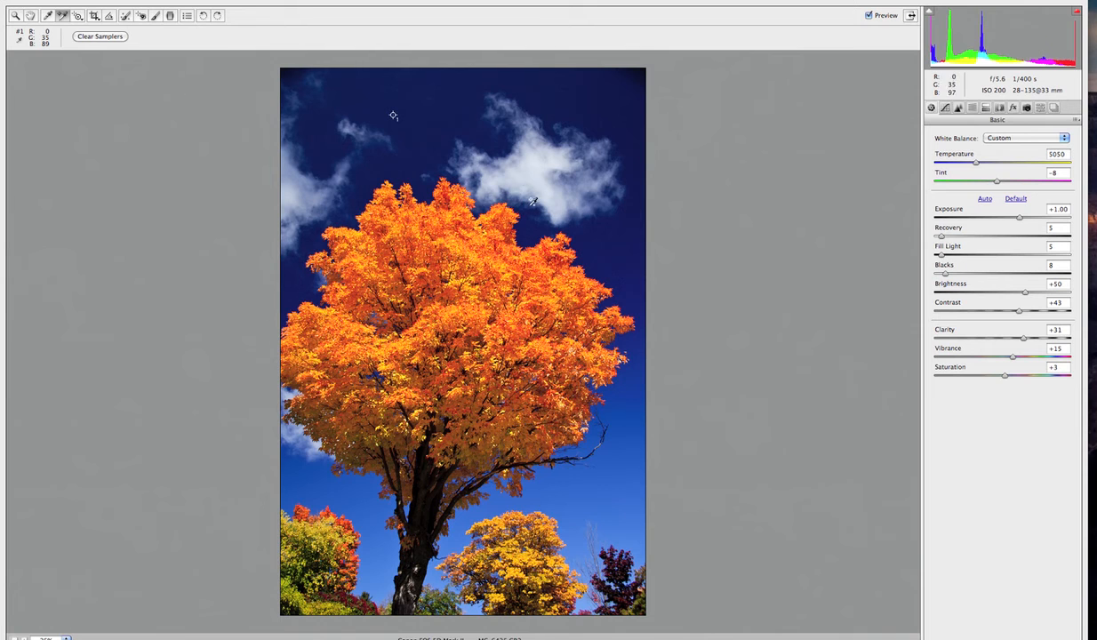
pyautogui.click(532, 175)
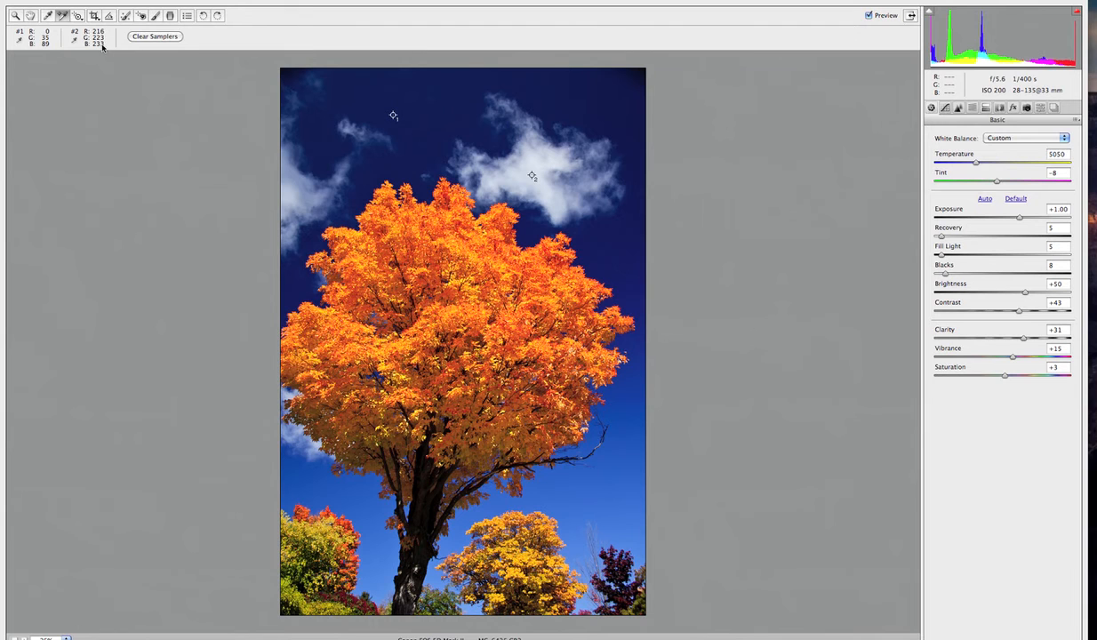
# Clear the colour samplers, and try lightening and darkening the upper sky with the Targeted Adjustment tool in Parametric Curve mode
pyautogui.click(156, 36)
pyautogui.click(77, 16)
pyautogui.click(77, 16)
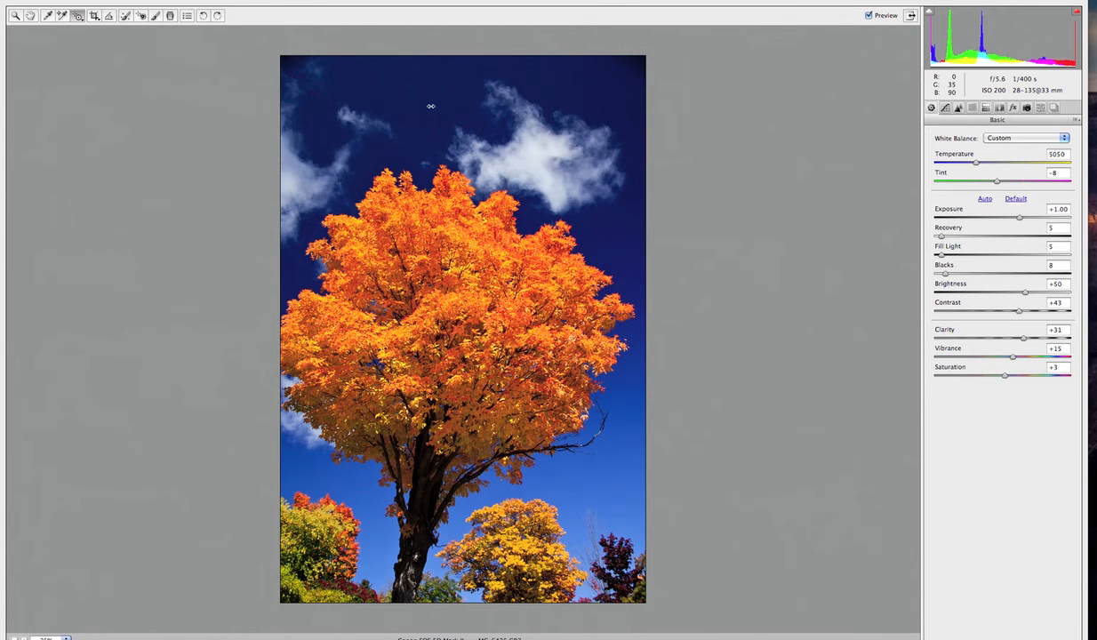
pyautogui.moveTo(472, 106); pyautogui.dragTo(505, 109)
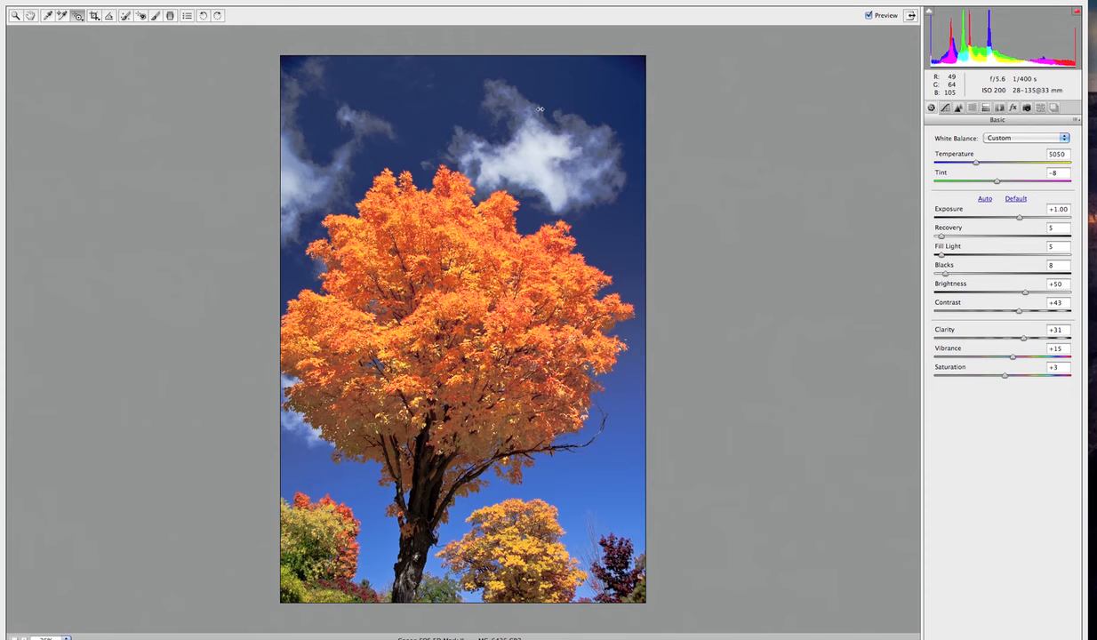
pyautogui.moveTo(525, 104); pyautogui.dragTo(418, 100)
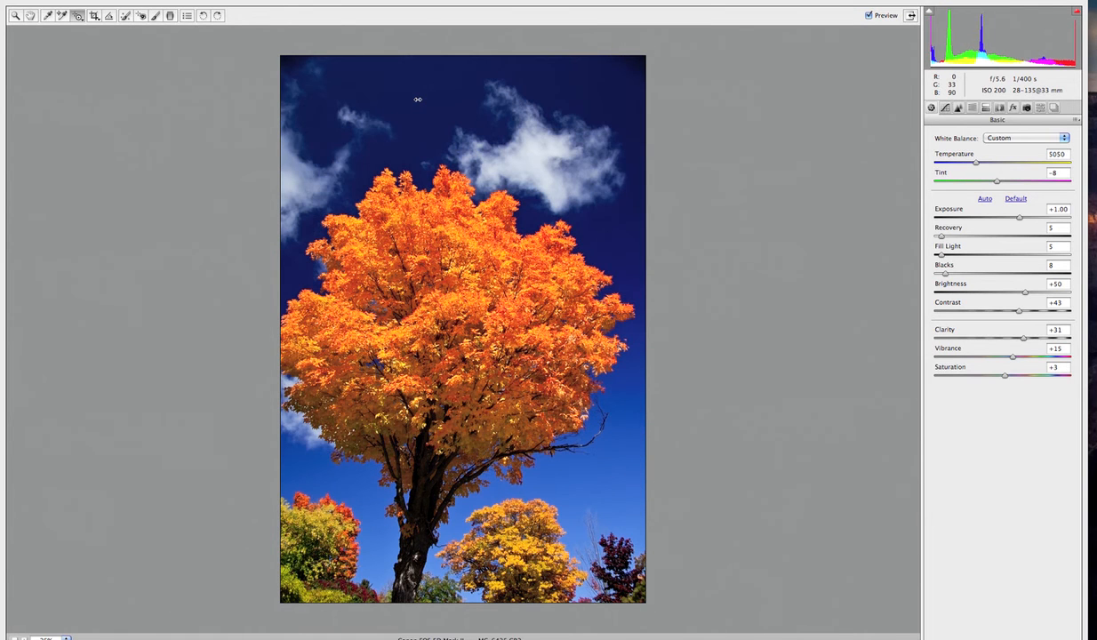
pyautogui.moveTo(389, 99); pyautogui.dragTo(376, 152)
# Review the targeted adjustment modes, keep Parametric Curve, and readjust the upper sky to a slightly lighter blue
pyautogui.click(78, 17)
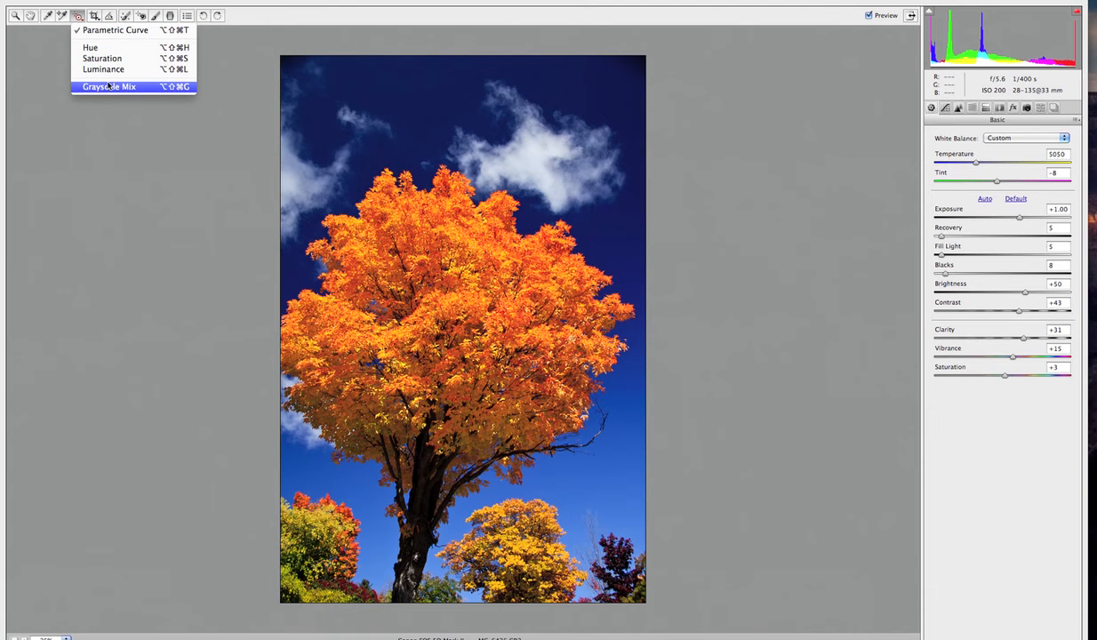
pyautogui.click(78, 17)
pyautogui.moveTo(498, 118); pyautogui.dragTo(566, 125)
pyautogui.moveTo(408, 113); pyautogui.dragTo(253, 104)
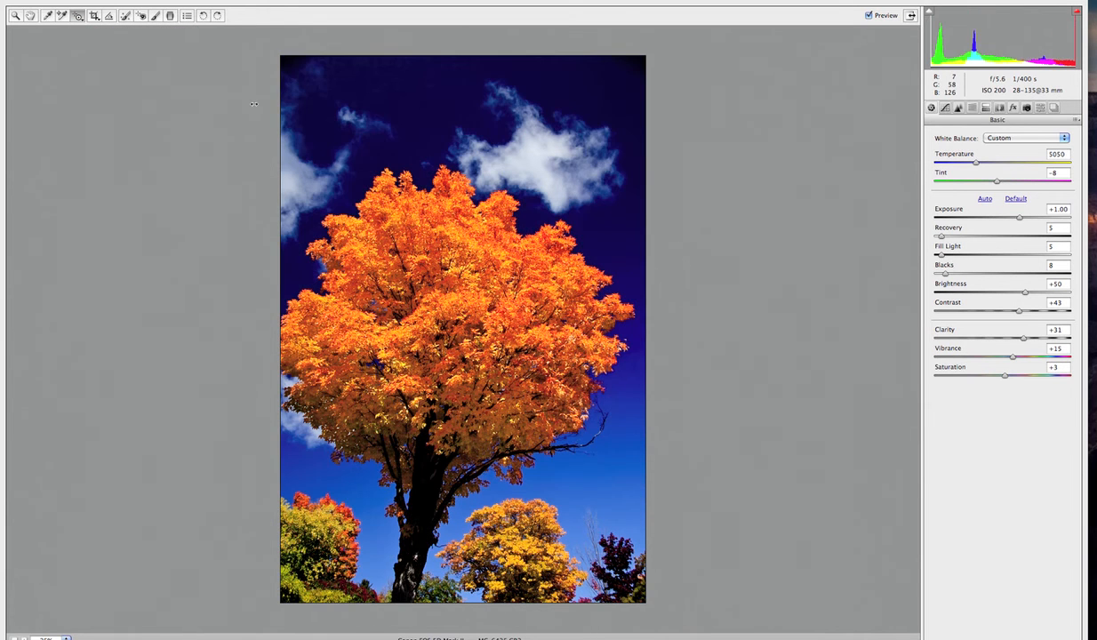
pyautogui.moveTo(186, 104); pyautogui.dragTo(435, 113)
# Review the crop ratios and overlay options, and pick the Straighten tool
pyautogui.click(96, 16)
pyautogui.click(97, 17)
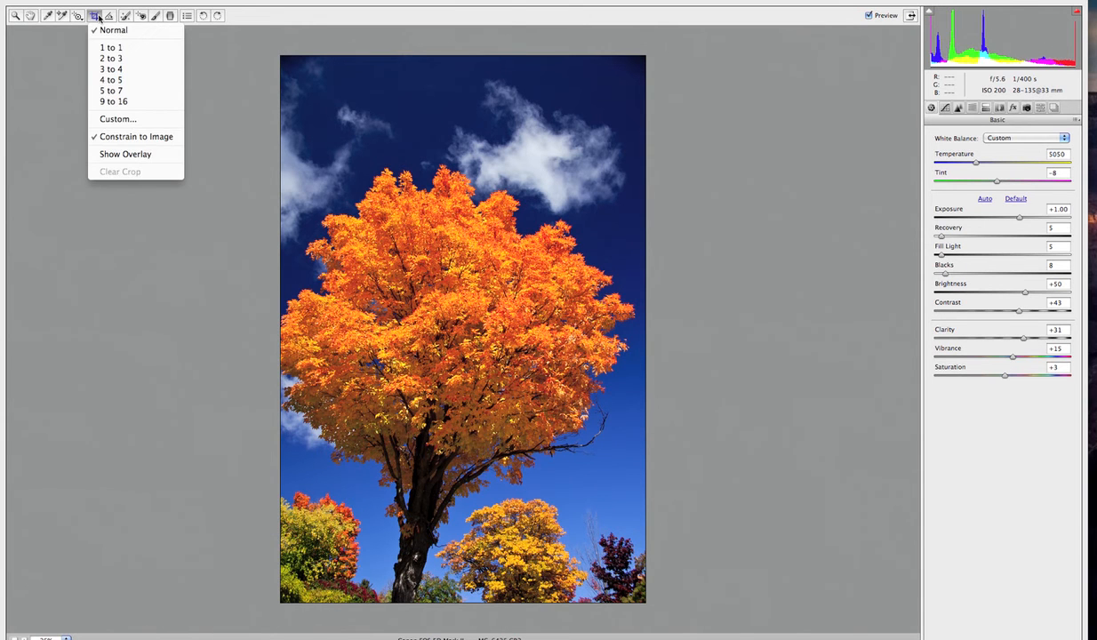
pyautogui.click(98, 17)
pyautogui.click(108, 16)
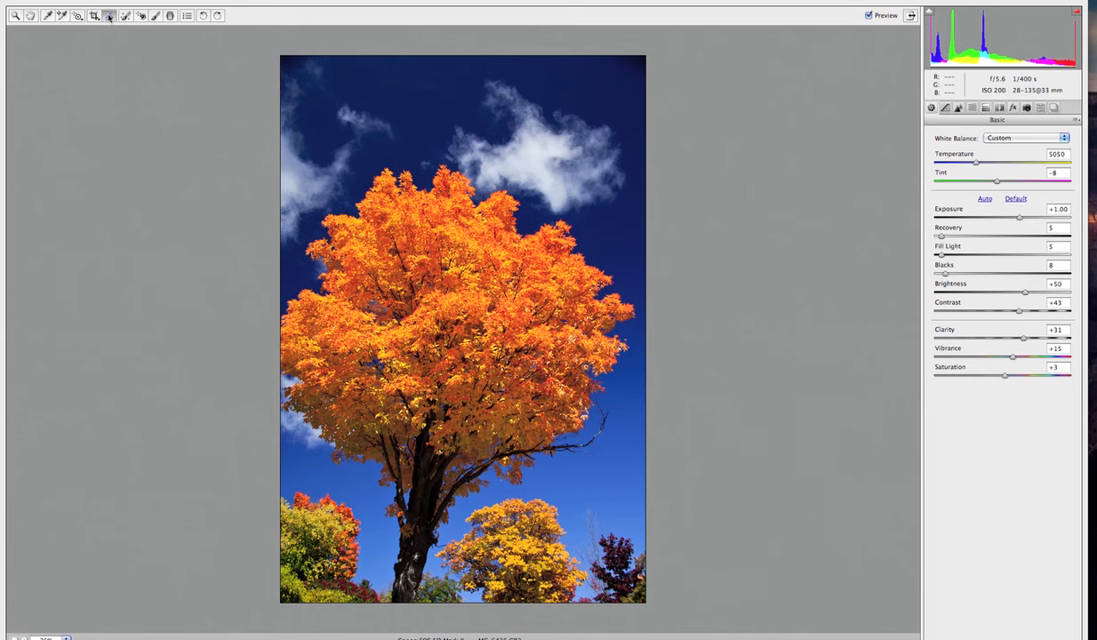
# Try healing a spot of radius 11 in the upper sky with Spot Removal, reposition it, and delete it
pyautogui.click(126, 17)
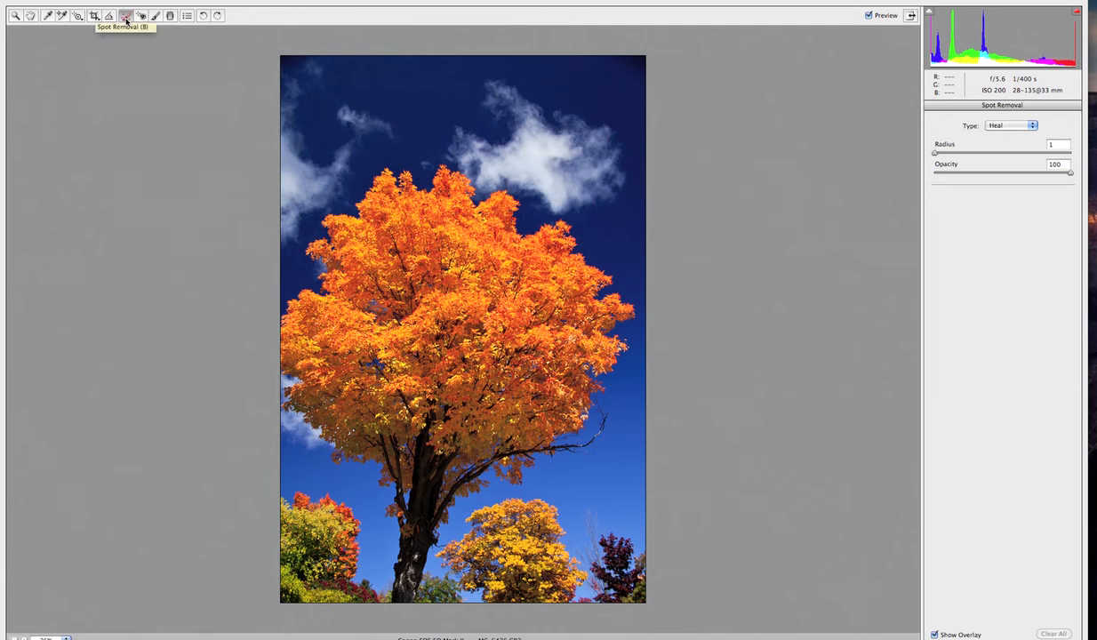
pyautogui.moveTo(387, 103); pyautogui.dragTo(397, 104)
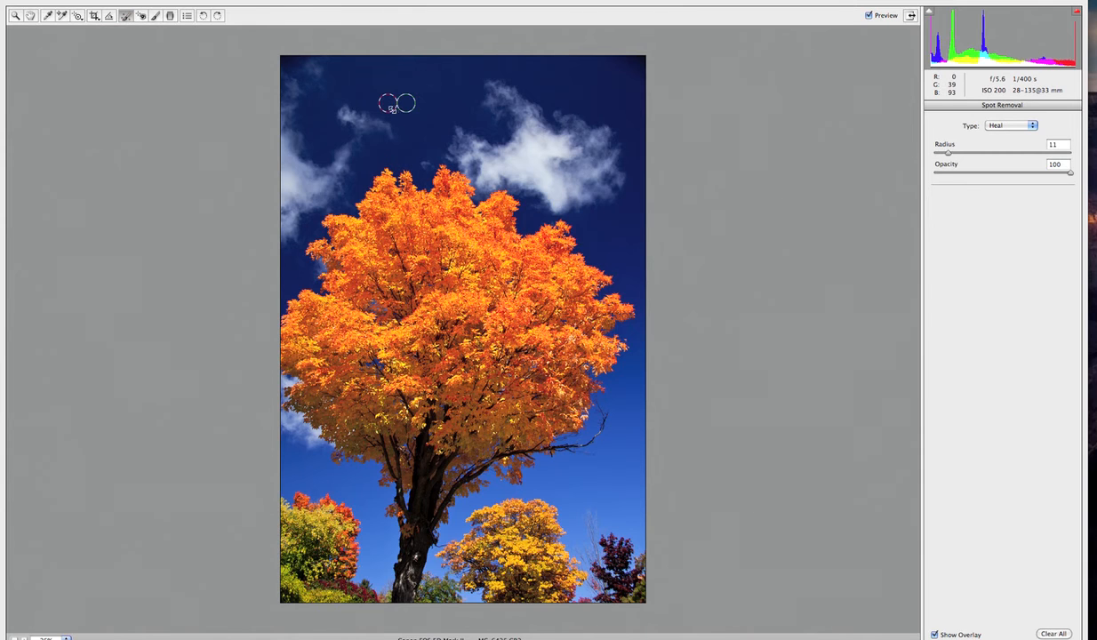
pyautogui.moveTo(407, 111)
pyautogui.mouseDown()
pyautogui.moveTo(422, 86)
pyautogui.moveTo(356, 82)
pyautogui.moveTo(337, 101)
pyautogui.moveTo(354, 120)
pyautogui.moveTo(360, 83)
pyautogui.moveTo(422, 80)
pyautogui.moveTo(429, 93)
pyautogui.mouseUp()
pyautogui.press('Delete')
# Look at Red Eye Removal, paint over the sky with a size 30 Adjustment Brush, and set the painted area's exposure to +0.25
pyautogui.click(142, 16)
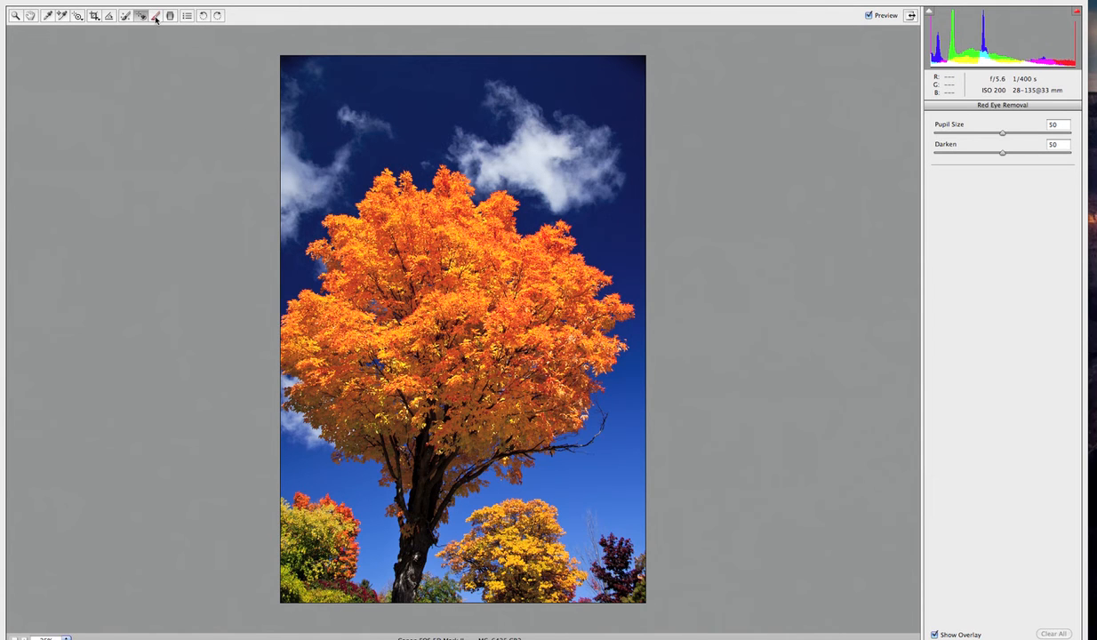
pyautogui.click(156, 16)
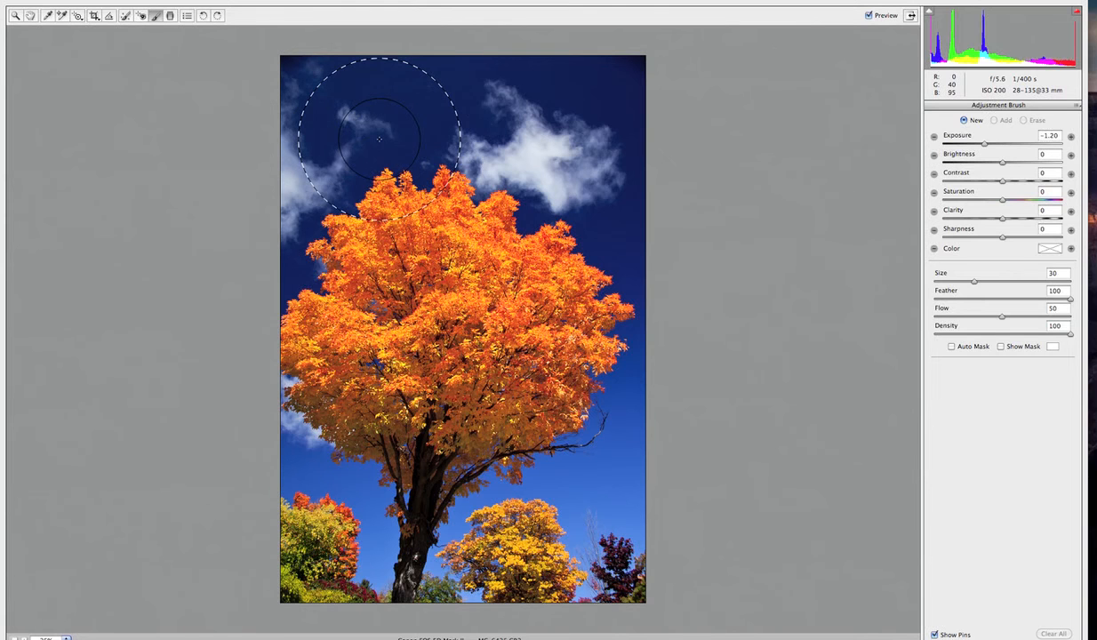
pyautogui.moveTo(367, 123)
pyautogui.mouseDown()
pyautogui.moveTo(313, 129)
pyautogui.moveTo(364, 102)
pyautogui.moveTo(351, 81)
pyautogui.moveTo(335, 111)
pyautogui.moveTo(392, 81)
pyautogui.moveTo(581, 131)
pyautogui.moveTo(550, 134)
pyautogui.moveTo(608, 183)
pyautogui.moveTo(542, 142)
pyautogui.moveTo(282, 195)
pyautogui.moveTo(248, 266)
pyautogui.moveTo(250, 228)
pyautogui.moveTo(544, 82)
pyautogui.moveTo(590, 113)
pyautogui.moveTo(610, 212)
pyautogui.moveTo(665, 282)
pyautogui.moveTo(665, 224)
pyautogui.moveTo(478, 81)
pyautogui.moveTo(282, 160)
pyautogui.mouseUp()
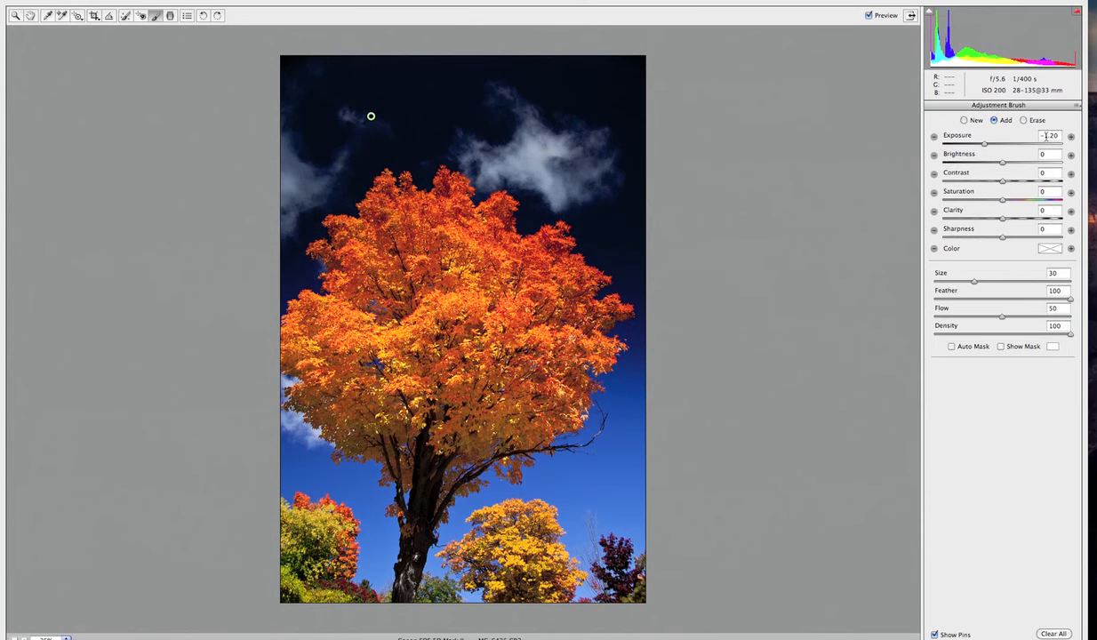
pyautogui.moveTo(985, 145)
pyautogui.mouseDown()
pyautogui.moveTo(952, 143)
pyautogui.moveTo(1021, 149)
pyautogui.moveTo(1007, 147)
pyautogui.mouseUp()
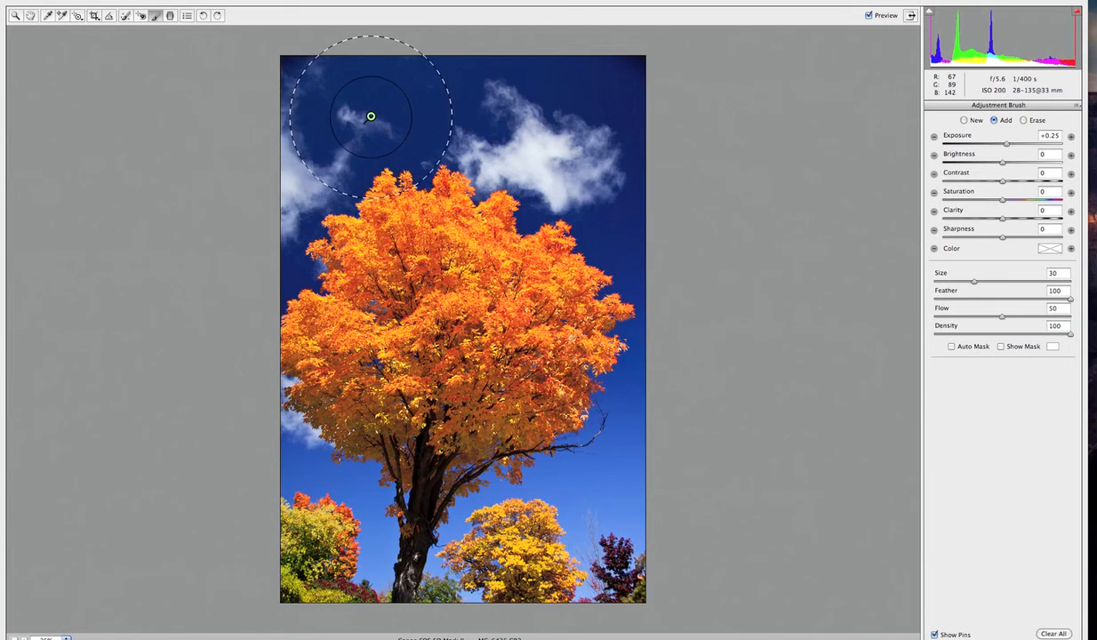
# Set the brush size to 15, and use Erase mode to remove the brush adjustment from the orange tree crown
pyautogui.moveTo(371, 116)
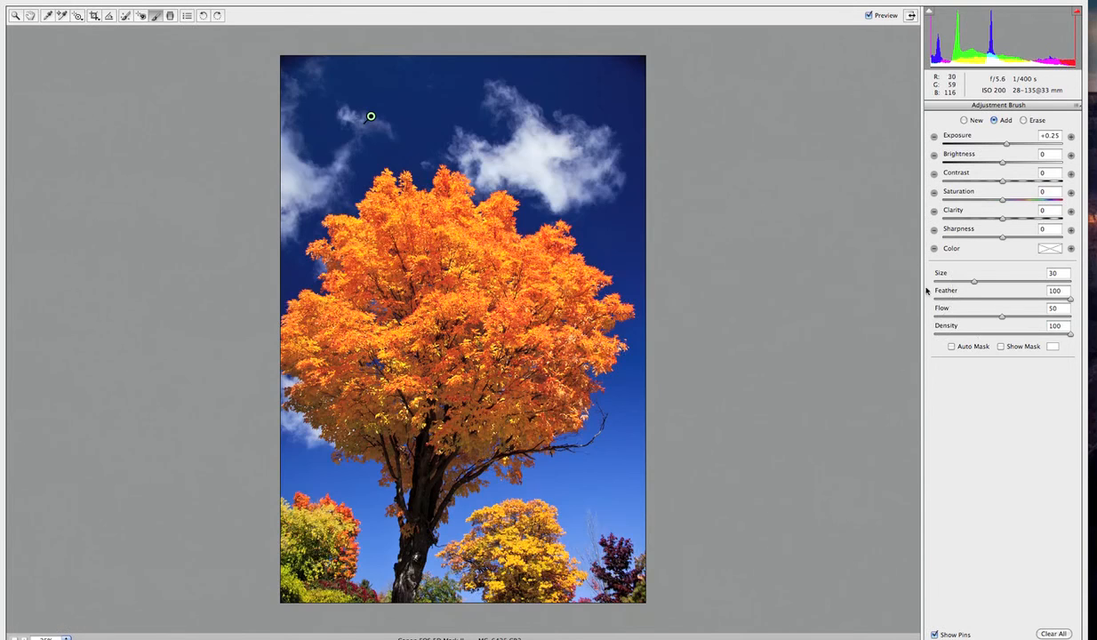
pyautogui.moveTo(973, 282); pyautogui.dragTo(953, 287)
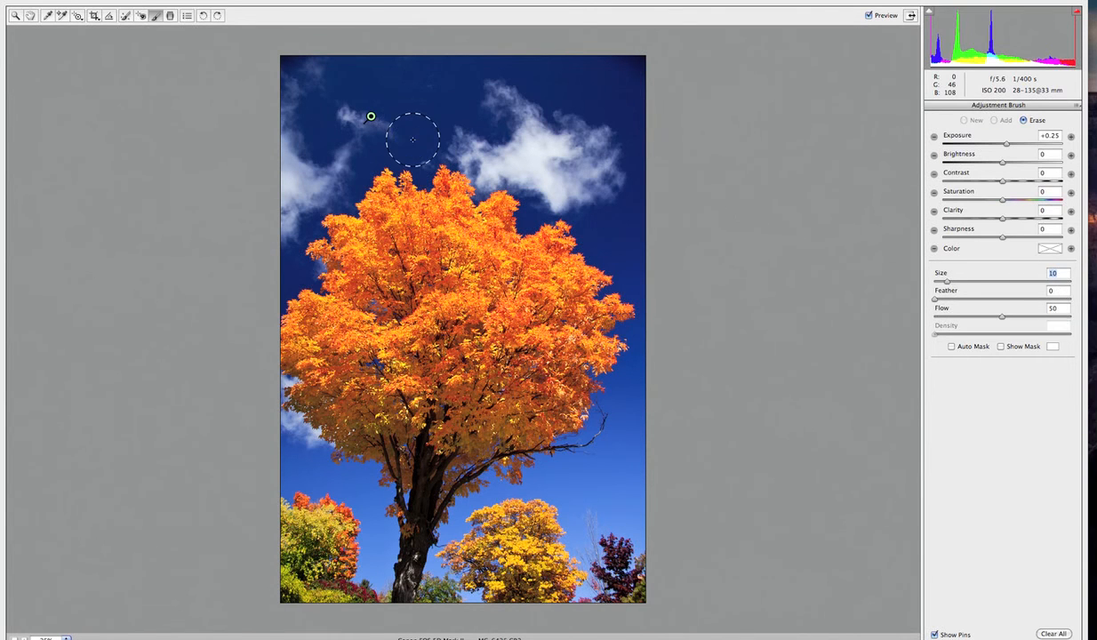
pyautogui.press('alt')
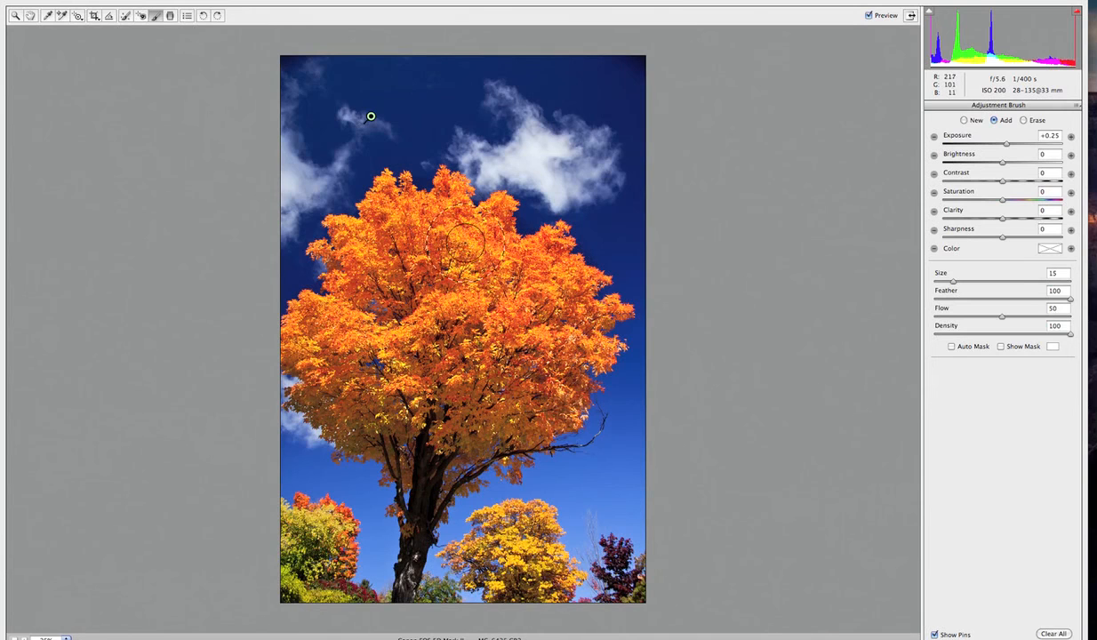
pyautogui.press('alt')
pyautogui.moveTo(471, 247)
pyautogui.mouseDown()
pyautogui.moveTo(486, 256)
pyautogui.moveTo(466, 285)
pyautogui.mouseUp()
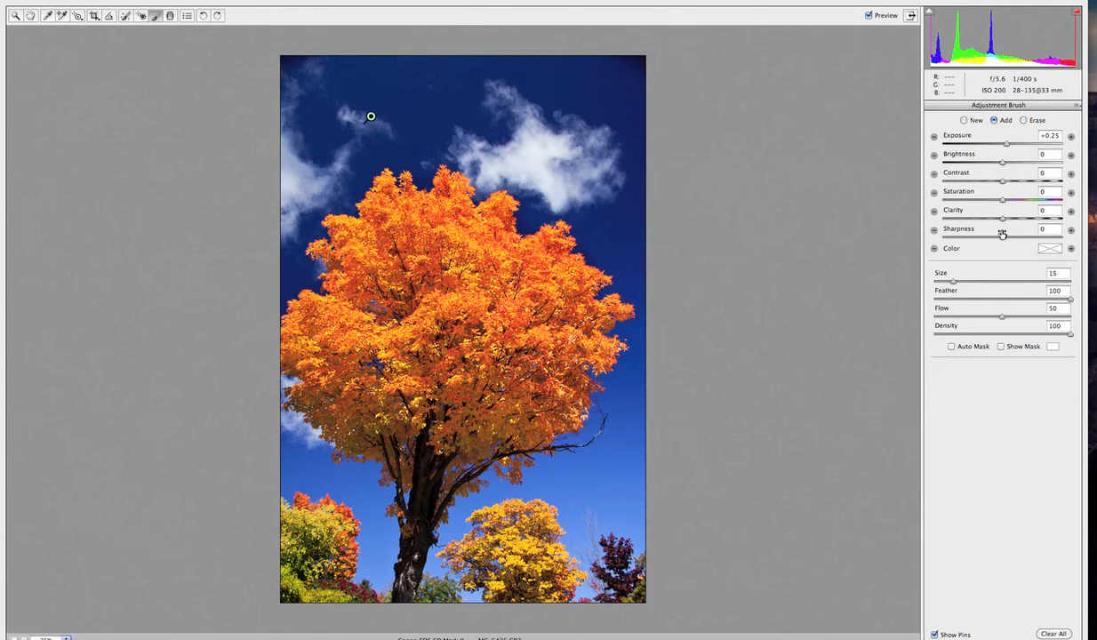
# Try a saturation of -100 on the brushed area, show its mask briefly, and return the saturation to 0
pyautogui.click(974, 200)
pyautogui.moveTo(971, 202); pyautogui.dragTo(940, 200)
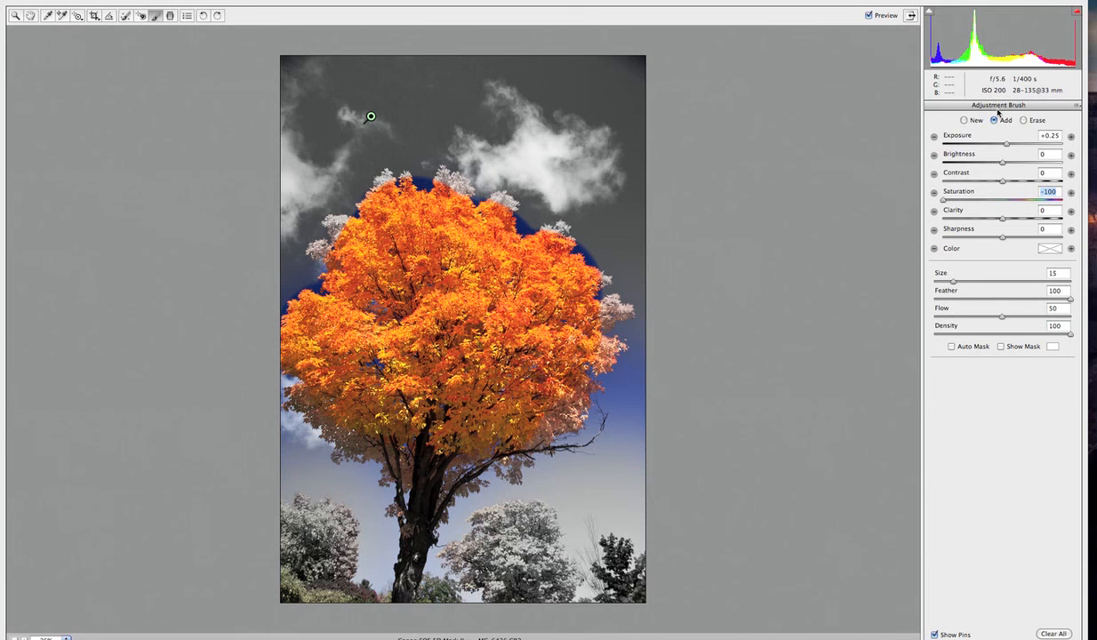
pyautogui.click(1001, 346)
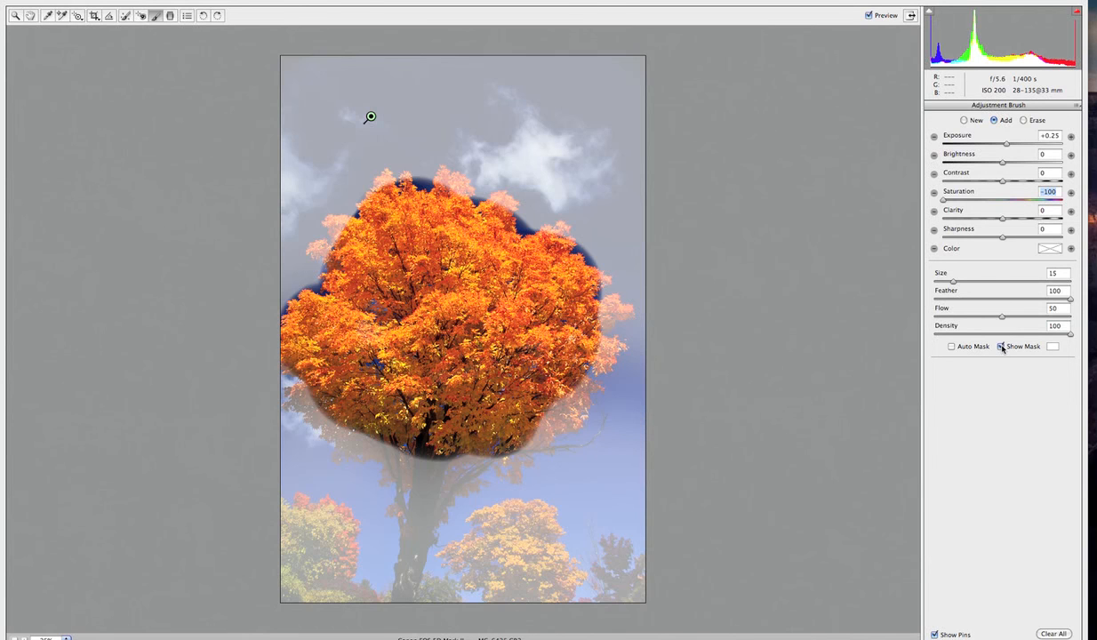
pyautogui.click(1001, 347)
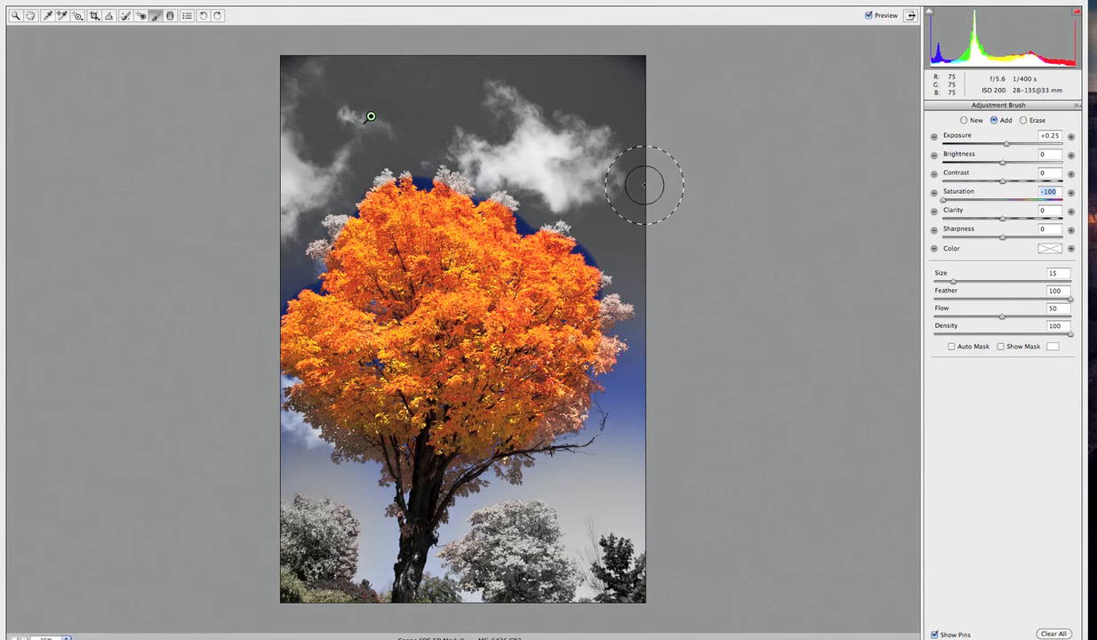
pyautogui.moveTo(944, 205); pyautogui.dragTo(1004, 199)
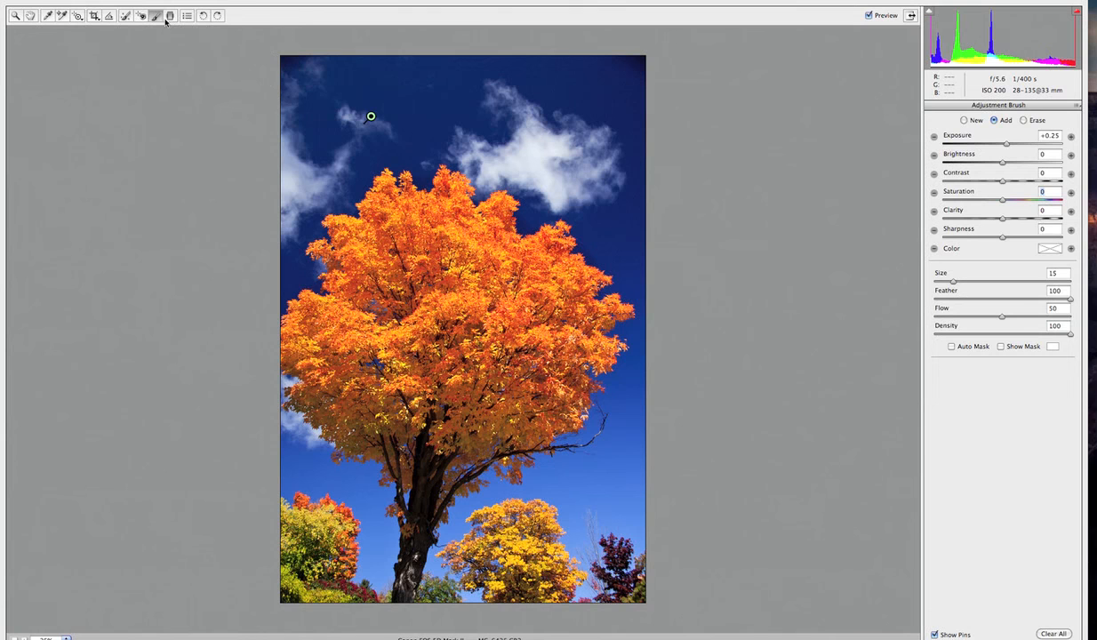
pyautogui.moveTo(371, 116)
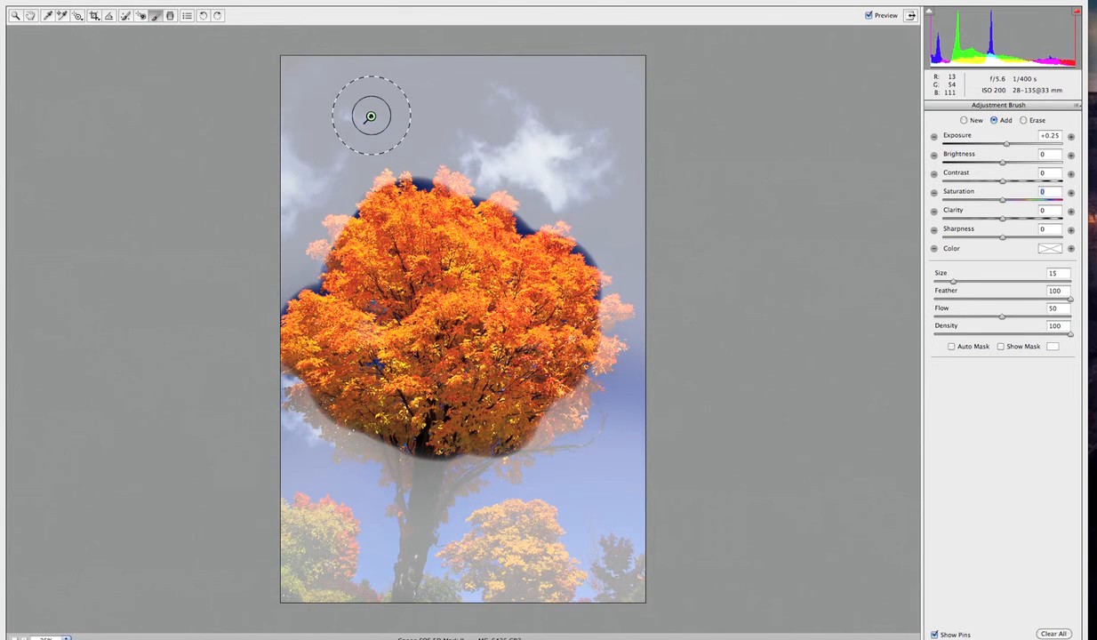
# Try a graduated filter from the photo's upper edge down to the lower tree crown with exposure -1.20, and delete it
pyautogui.click(171, 16)
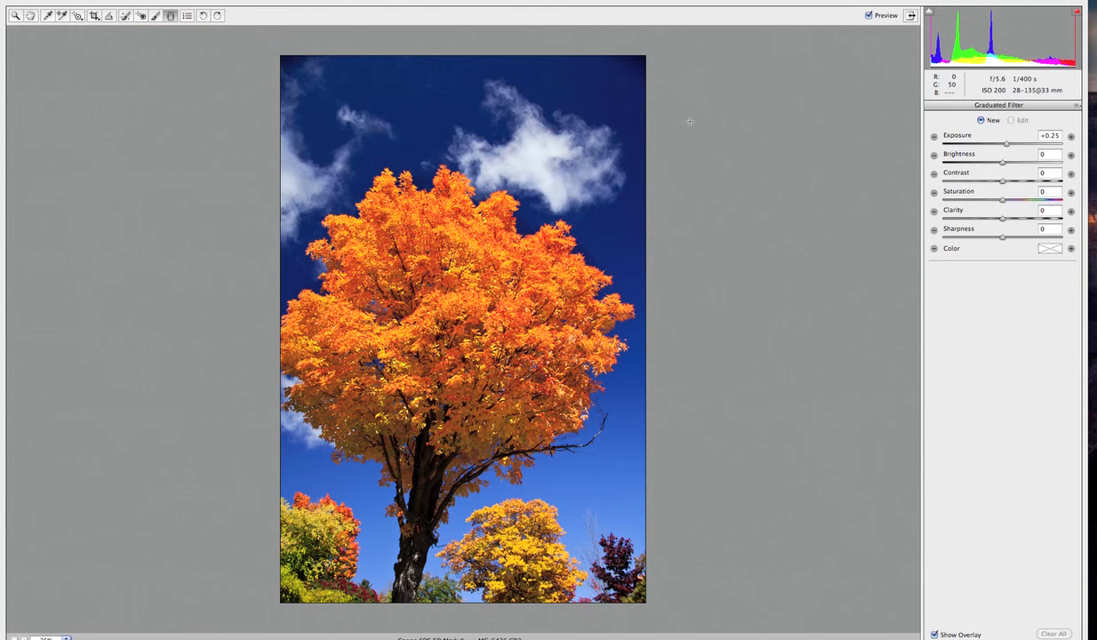
pyautogui.moveTo(460, 54); pyautogui.dragTo(431, 383)
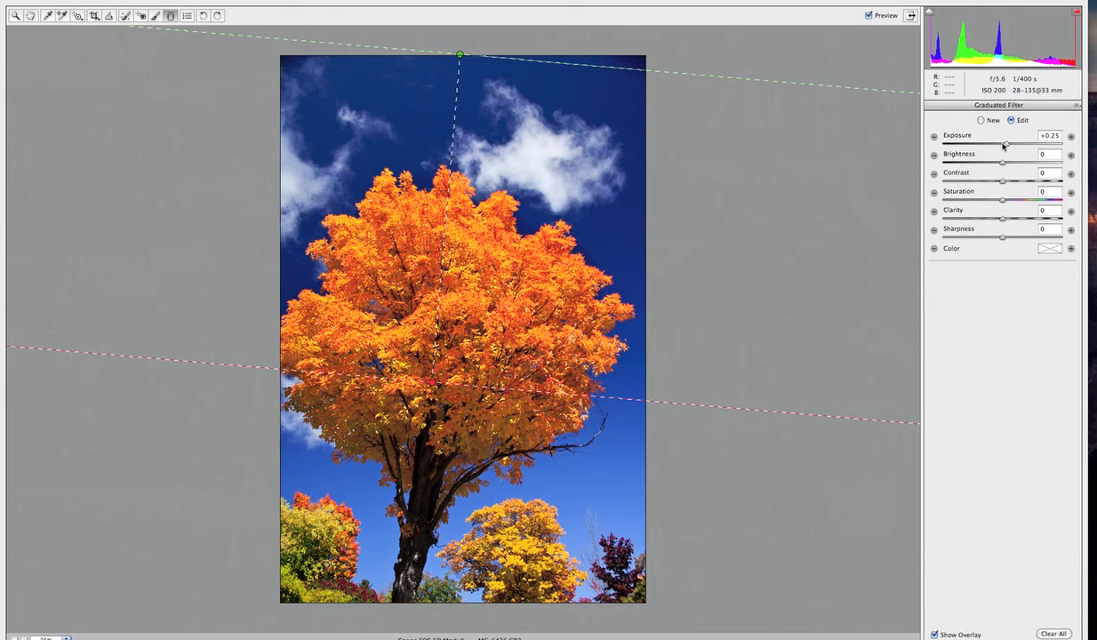
pyautogui.moveTo(1007, 145); pyautogui.dragTo(982, 146)
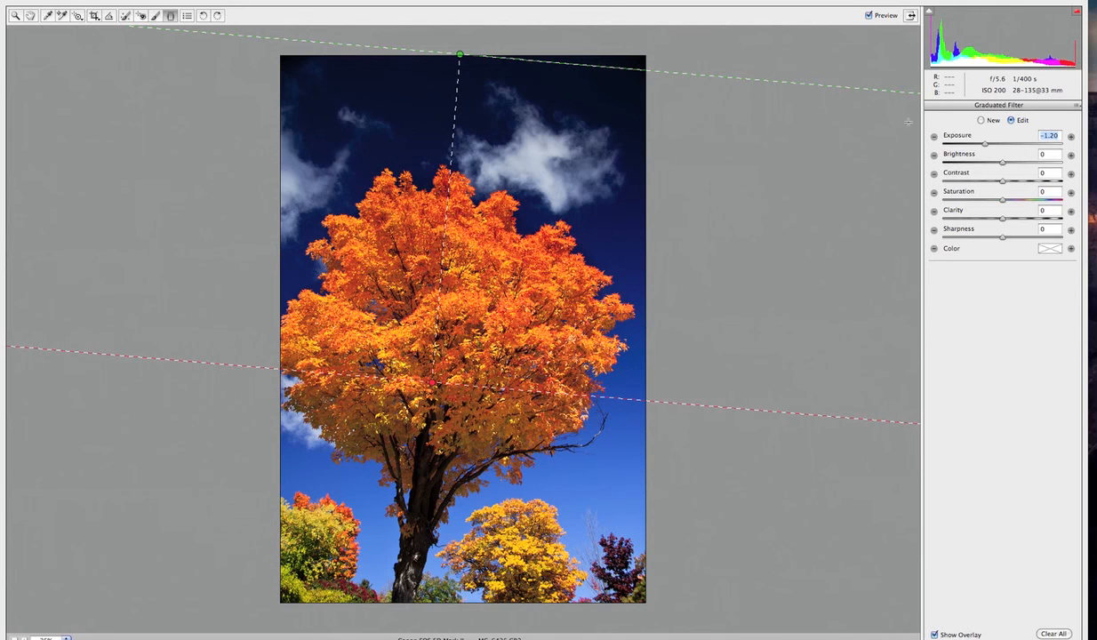
pyautogui.click(461, 56)
pyautogui.press('Delete')
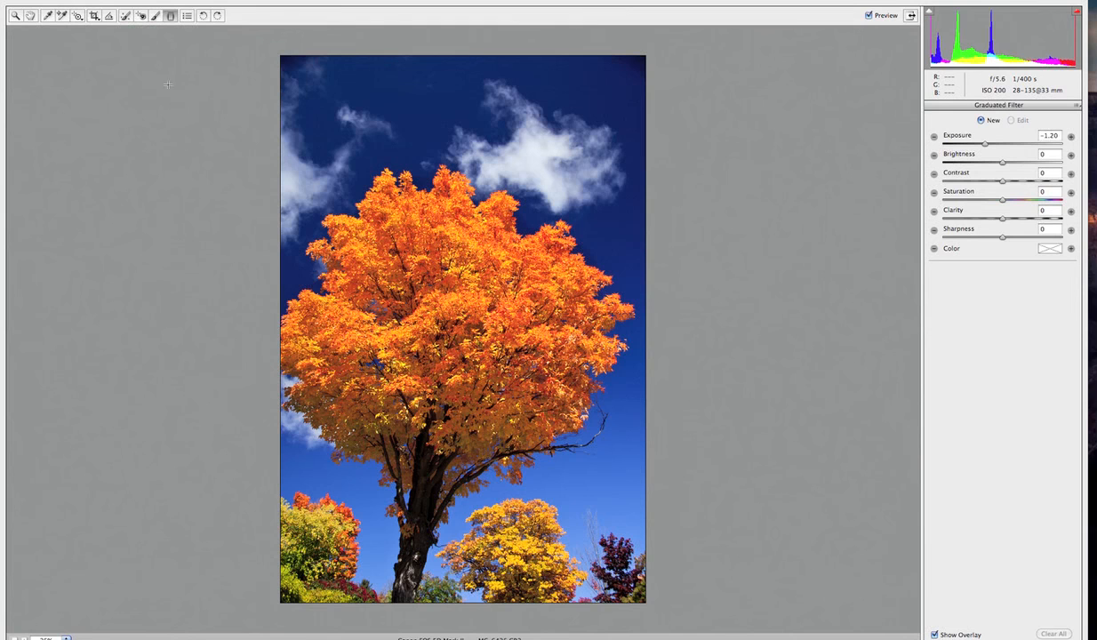
# Review the Camera Raw preferences, cancel them, and leave the full-screen view
pyautogui.click(187, 16)
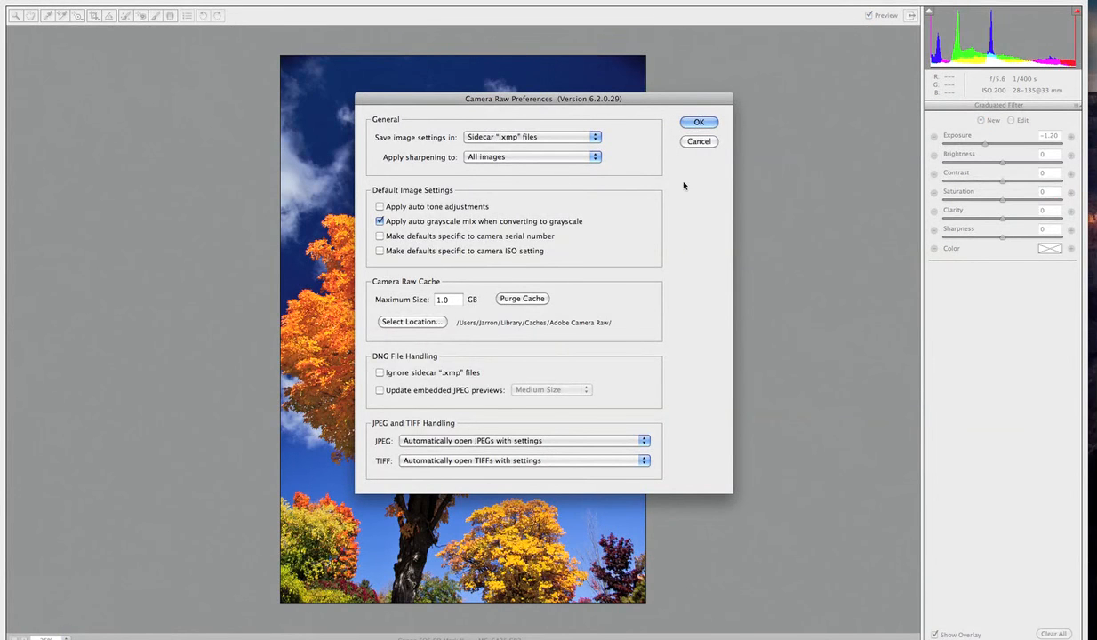
pyautogui.click(693, 144)
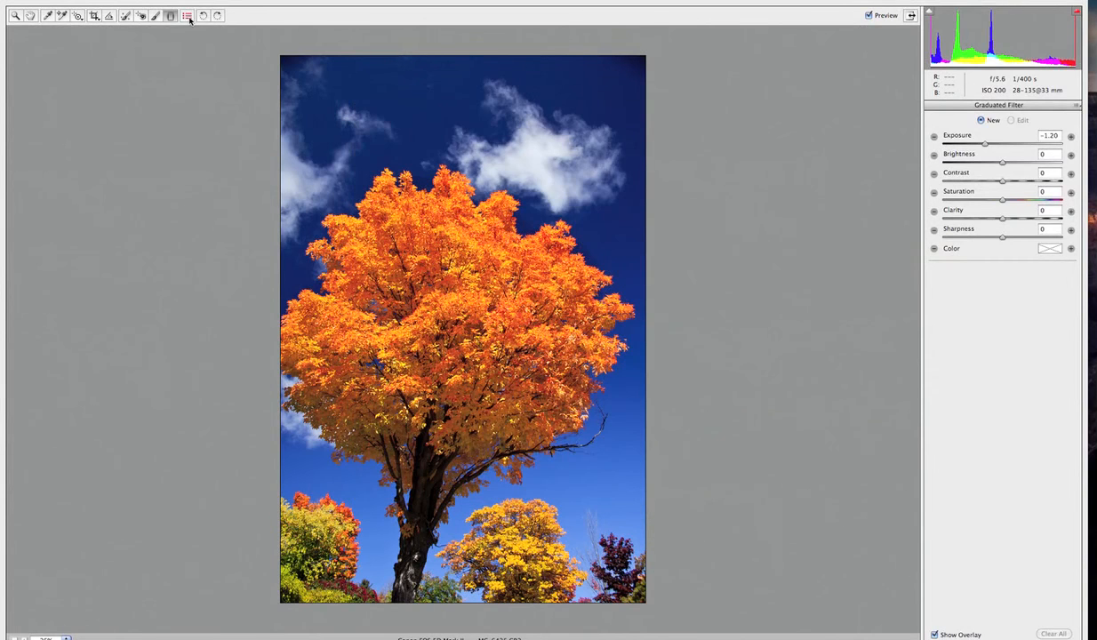
pyautogui.click(186, 16)
pyautogui.click(674, 138)
pyautogui.click(912, 15)
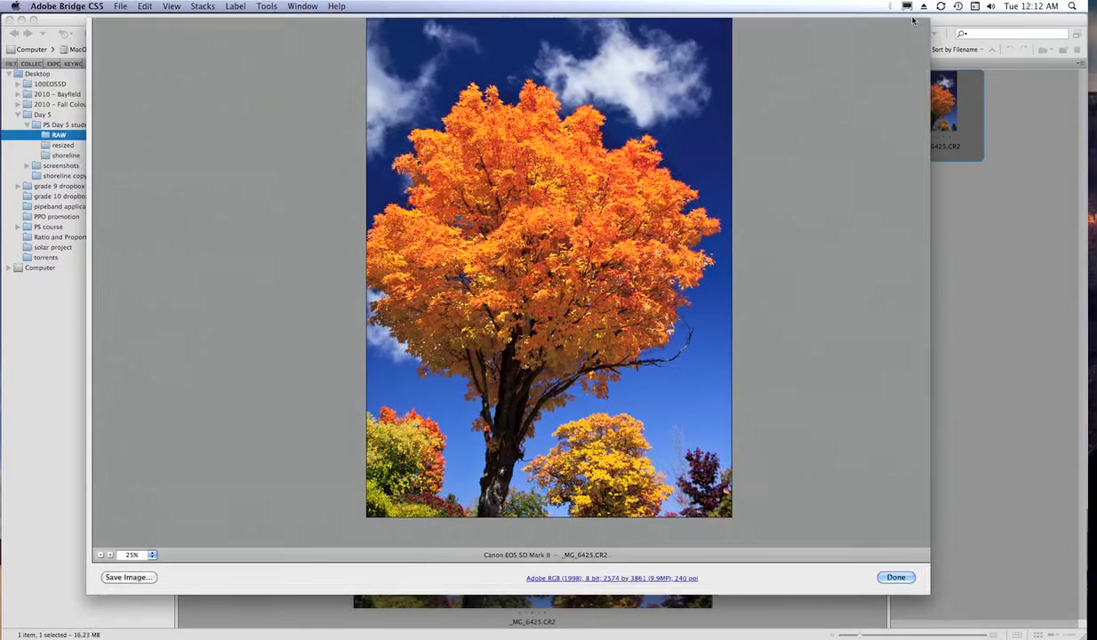